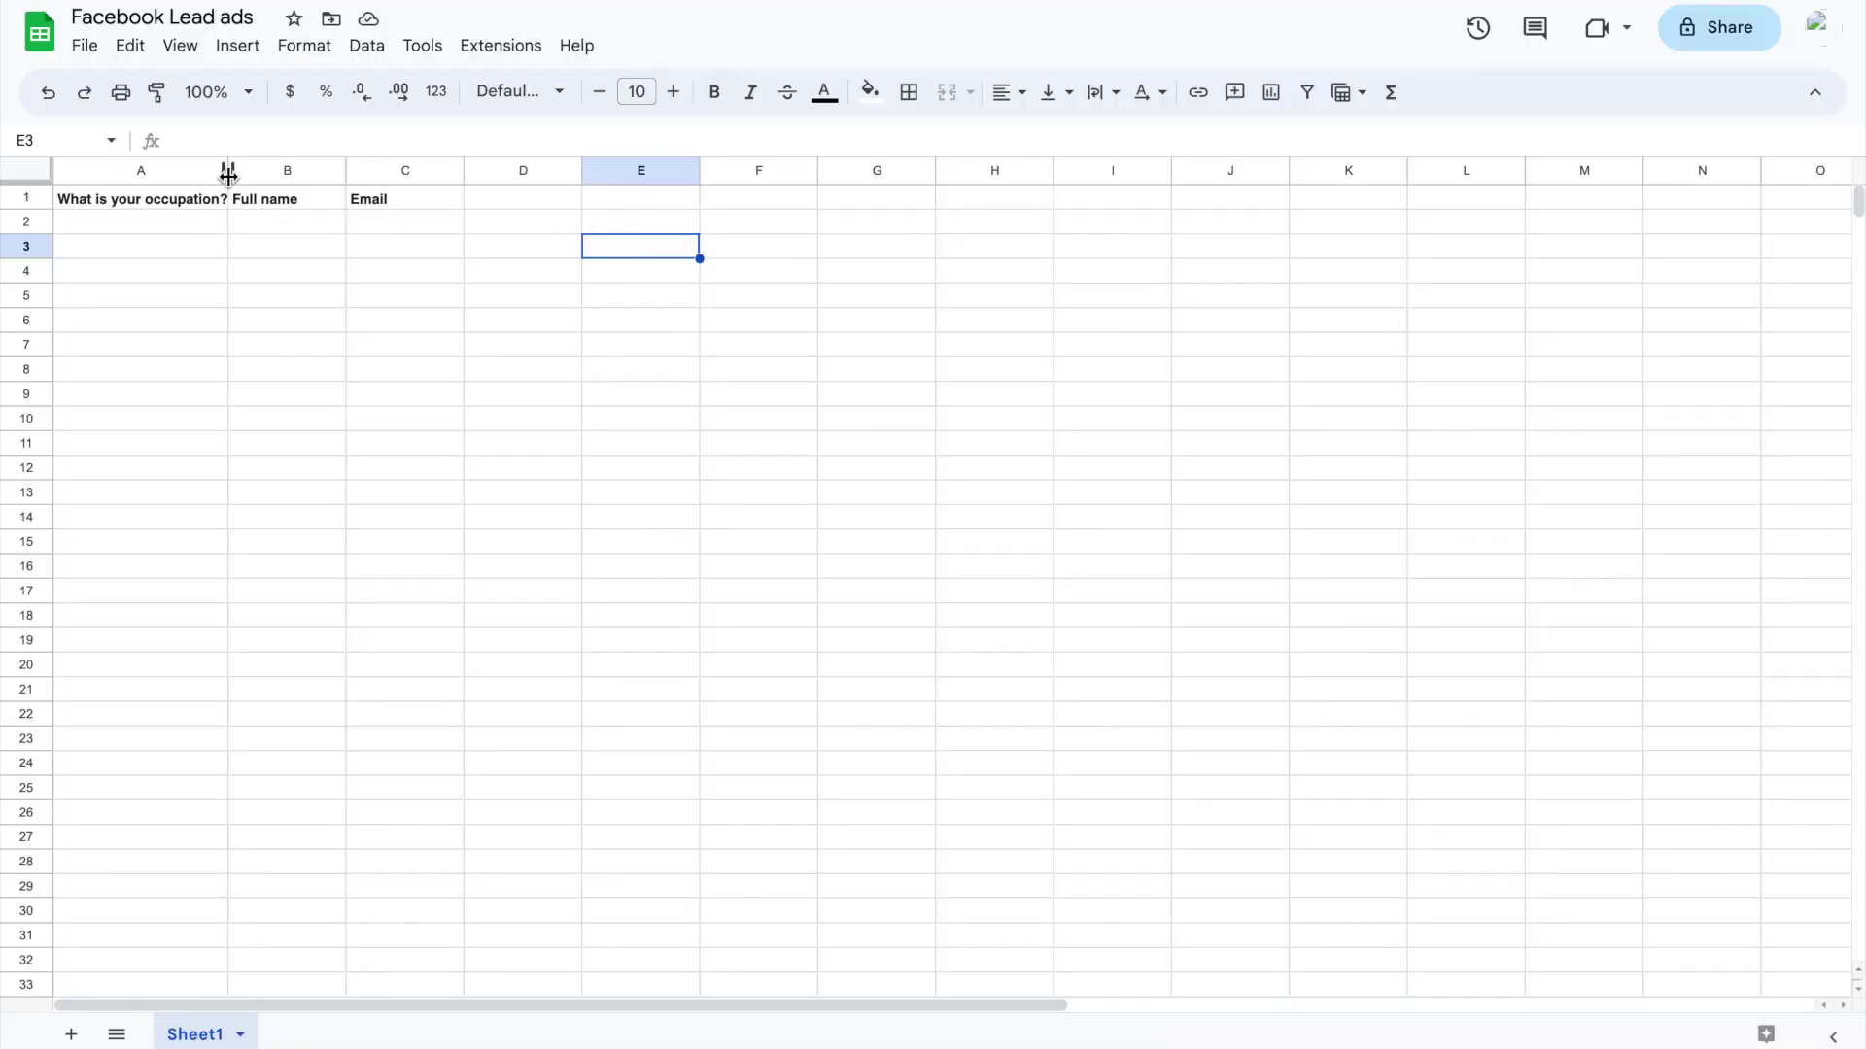
- Widen column A of the lead sheet so its occupation header fits
left_click_drag(228, 171, 242, 174)
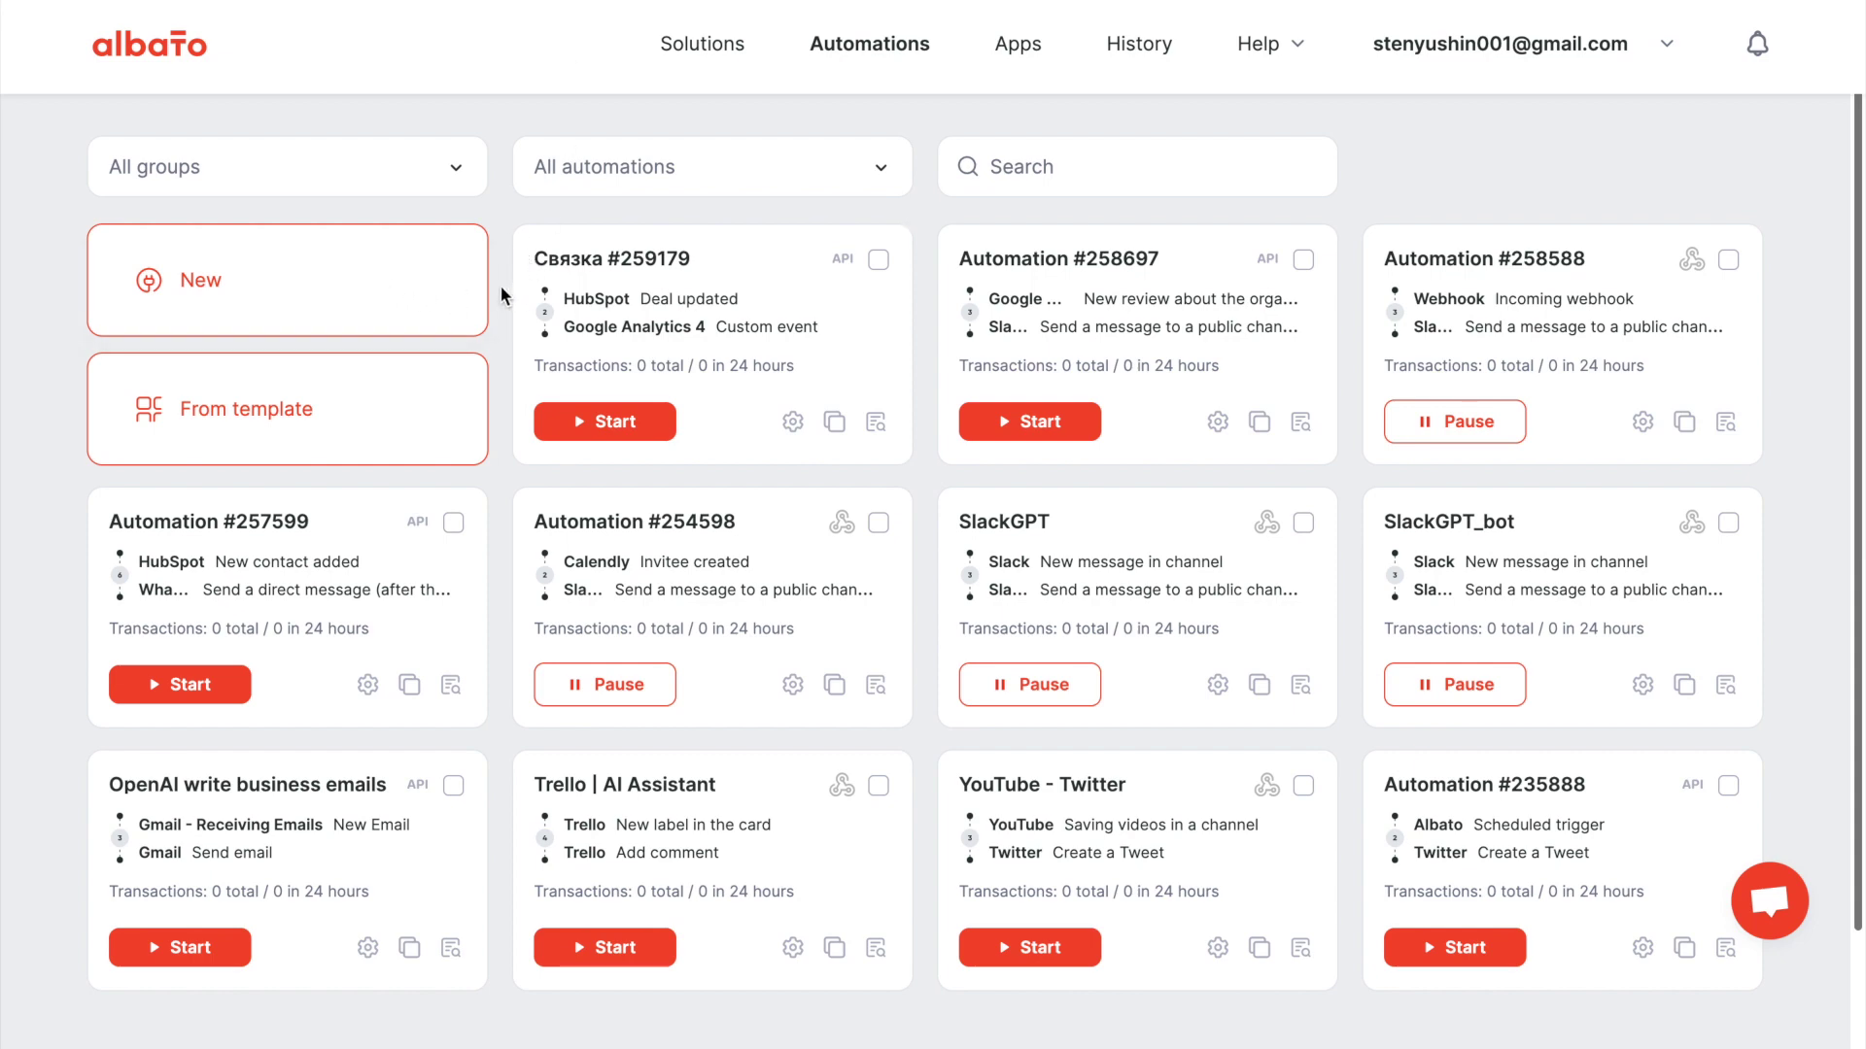
- Create a new automation and set Facebook (searched with 'fa') as its trigger app
left_click(482, 291)
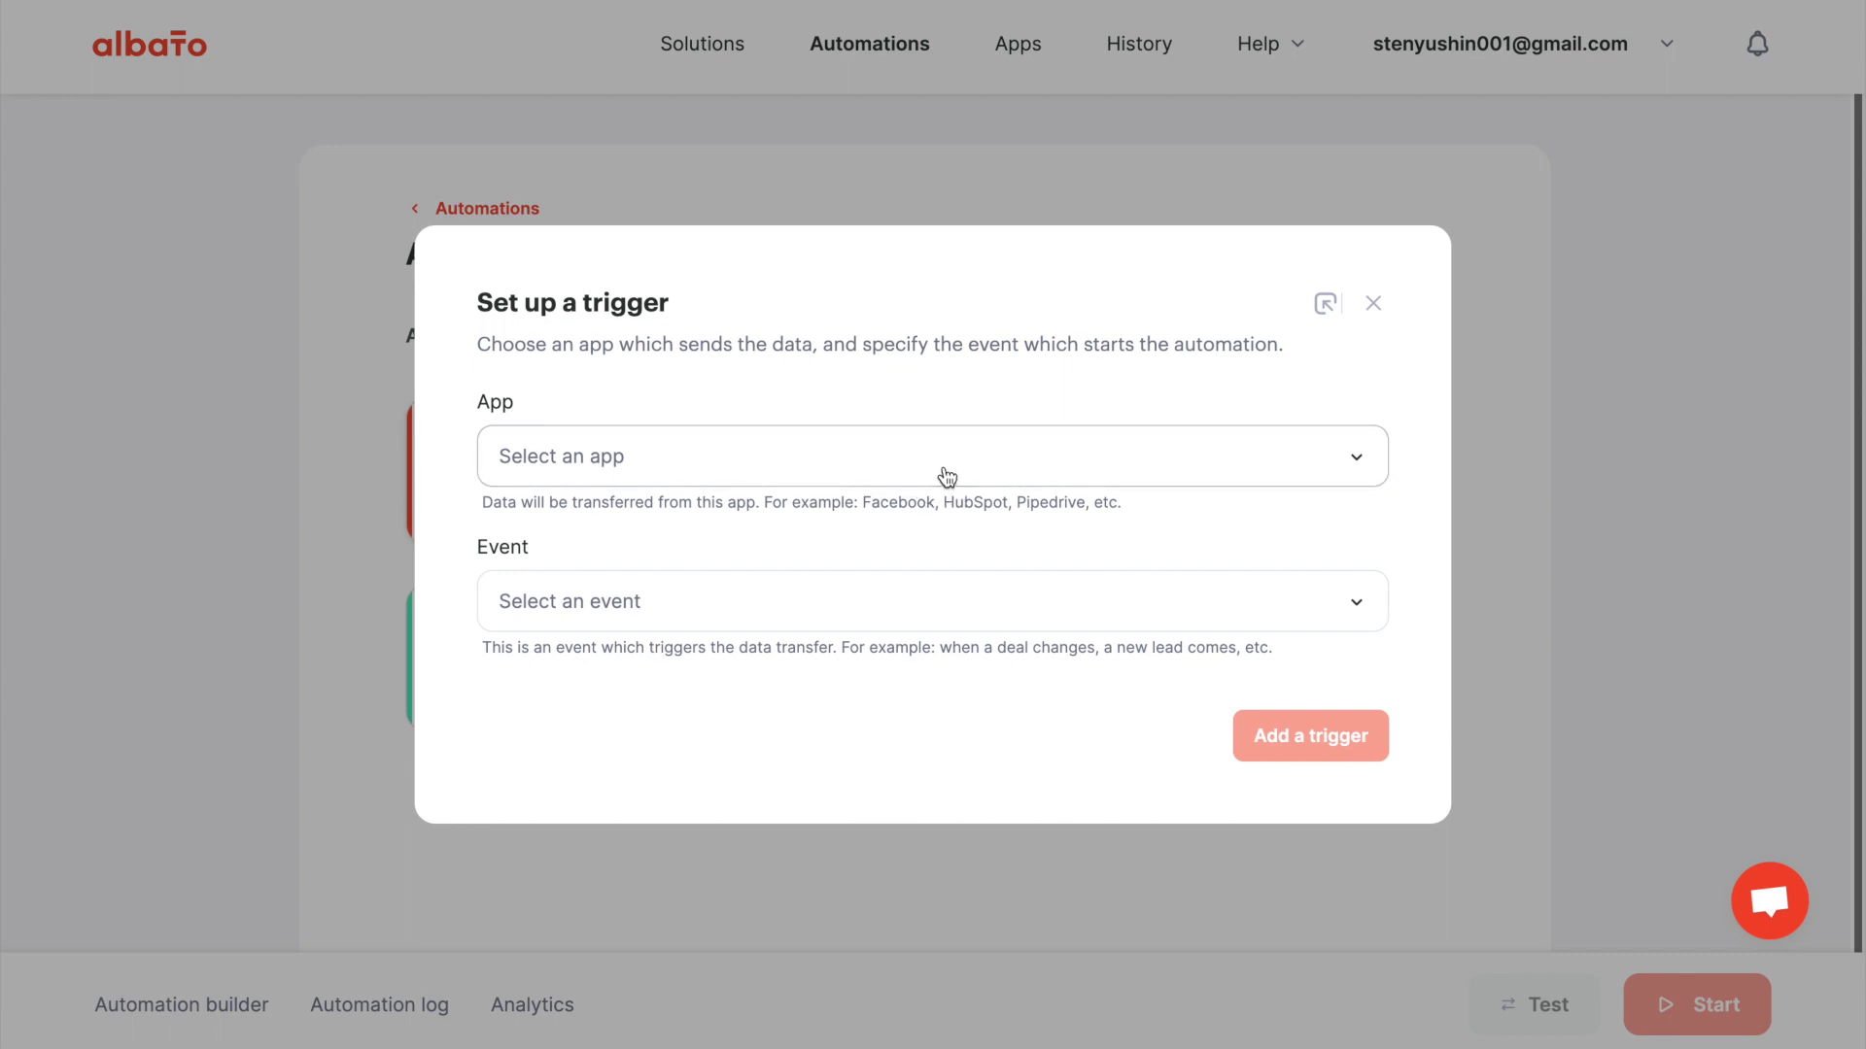
left_click(946, 477)
type("fa")
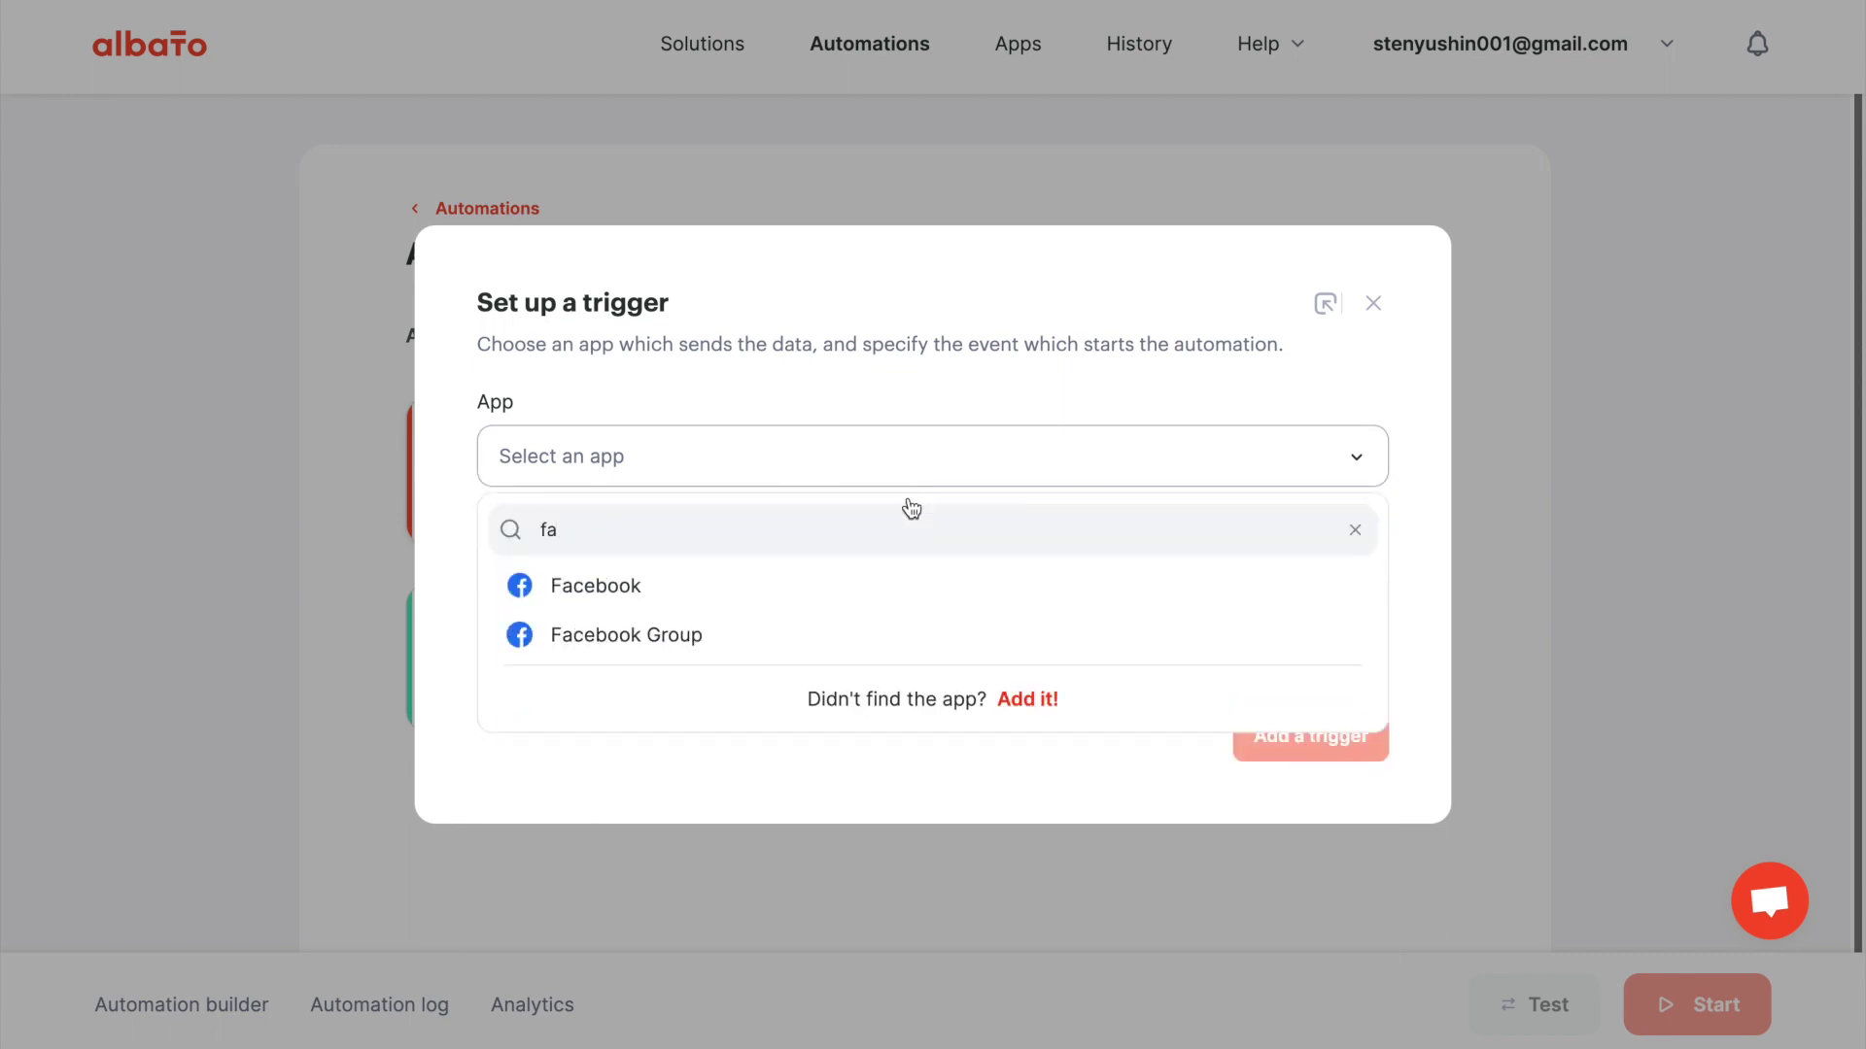
left_click(851, 595)
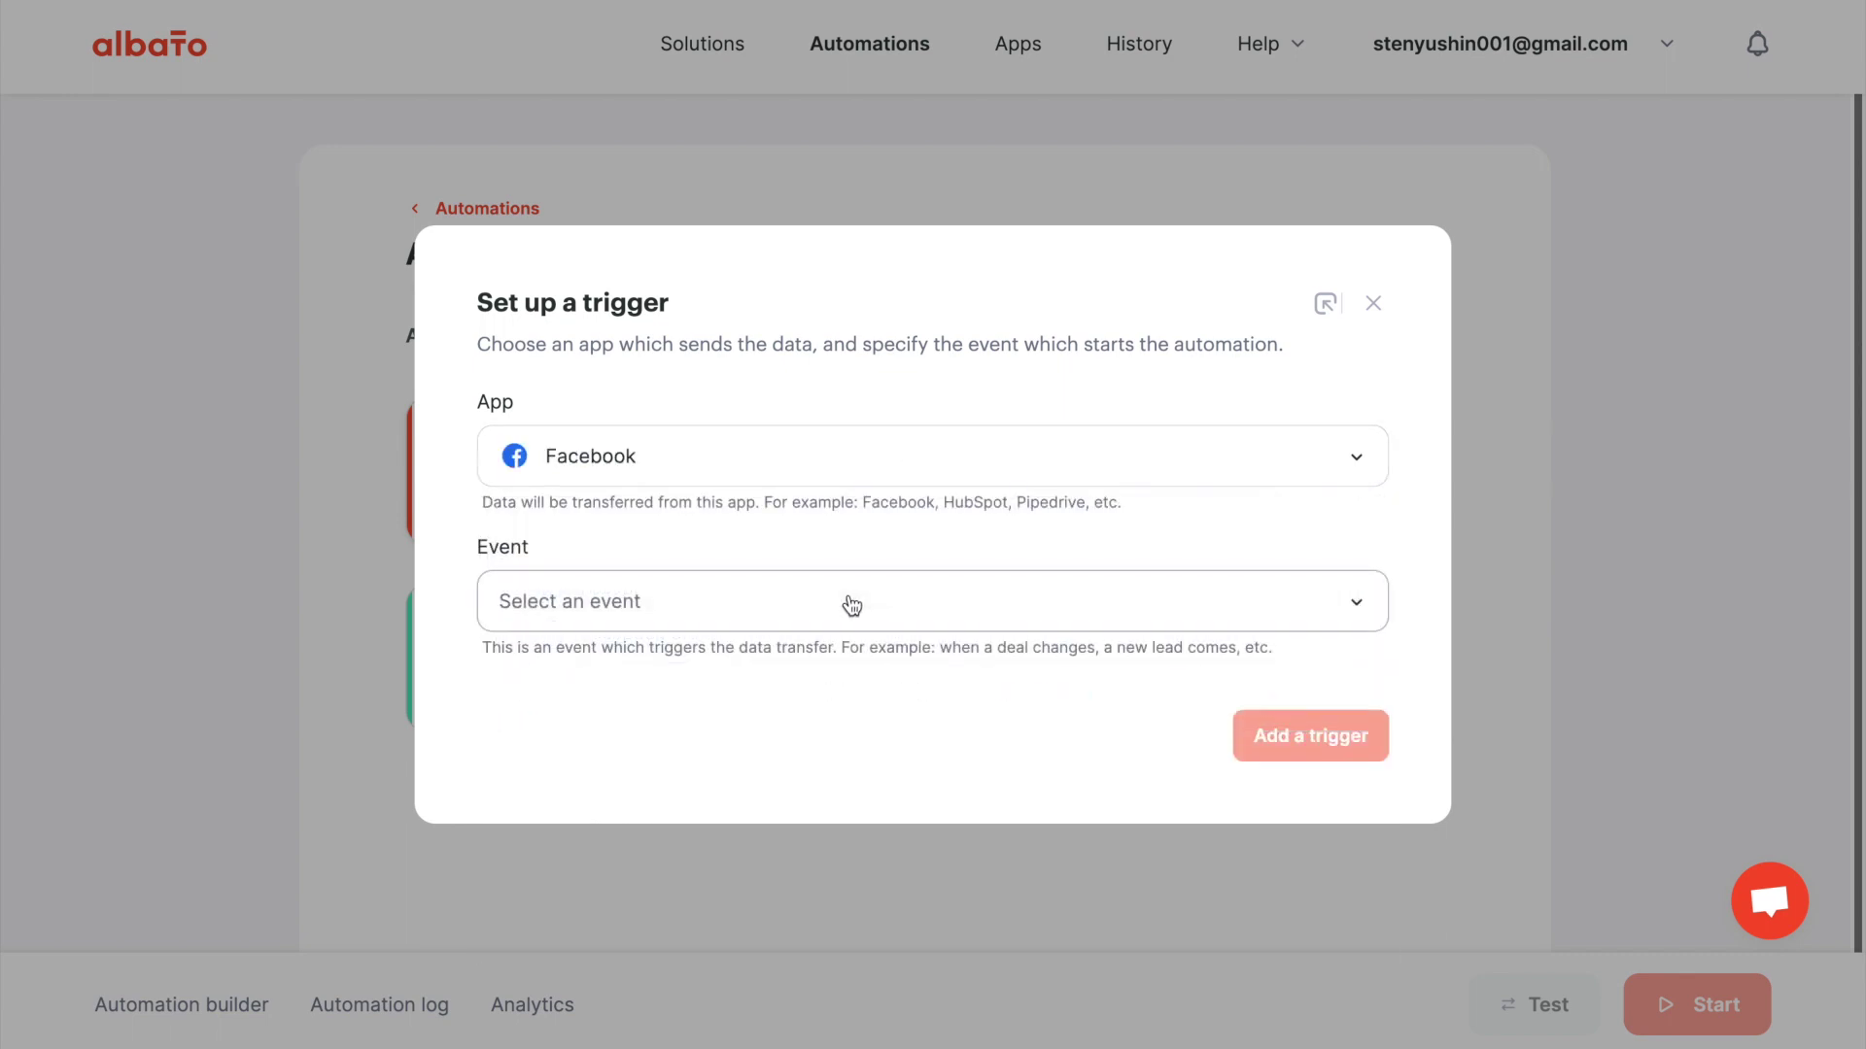
left_click(851, 603)
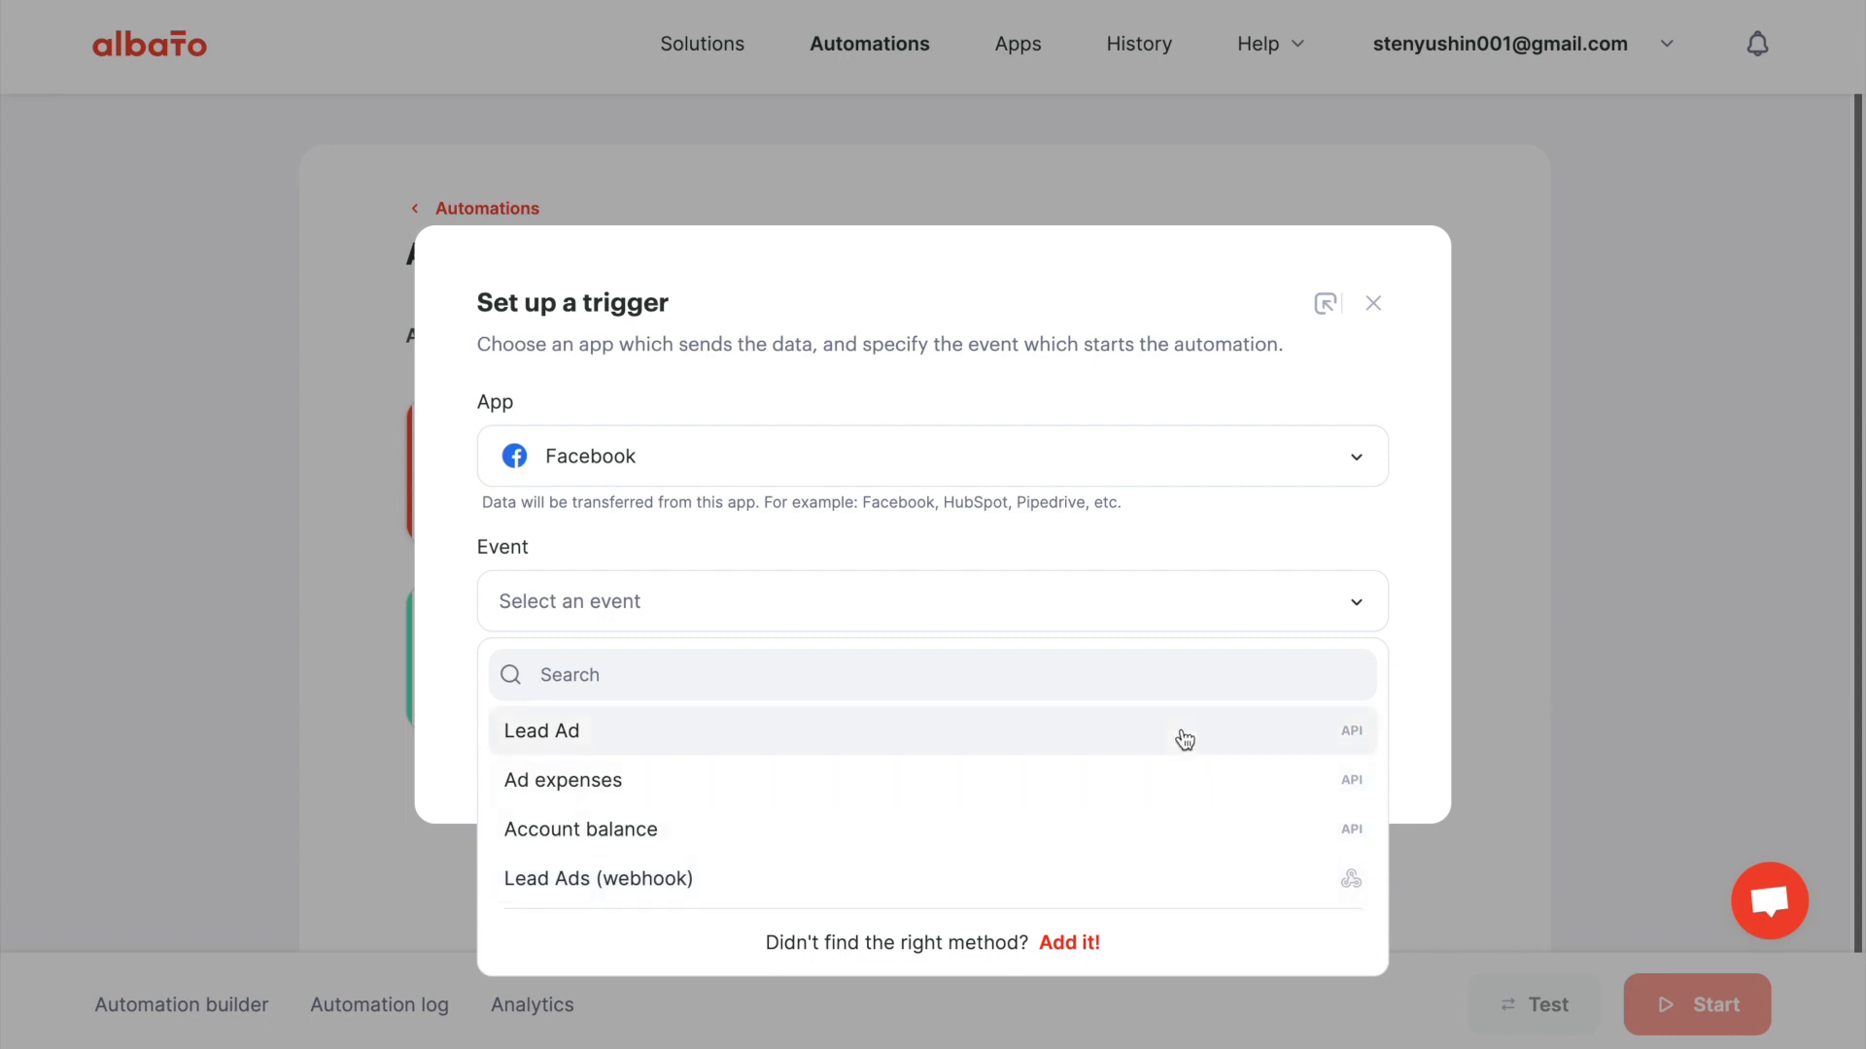
- Add the Lead Ad trigger using the existing Facebook account, Albato Brasil page and webinar10062021 form
left_click(1184, 740)
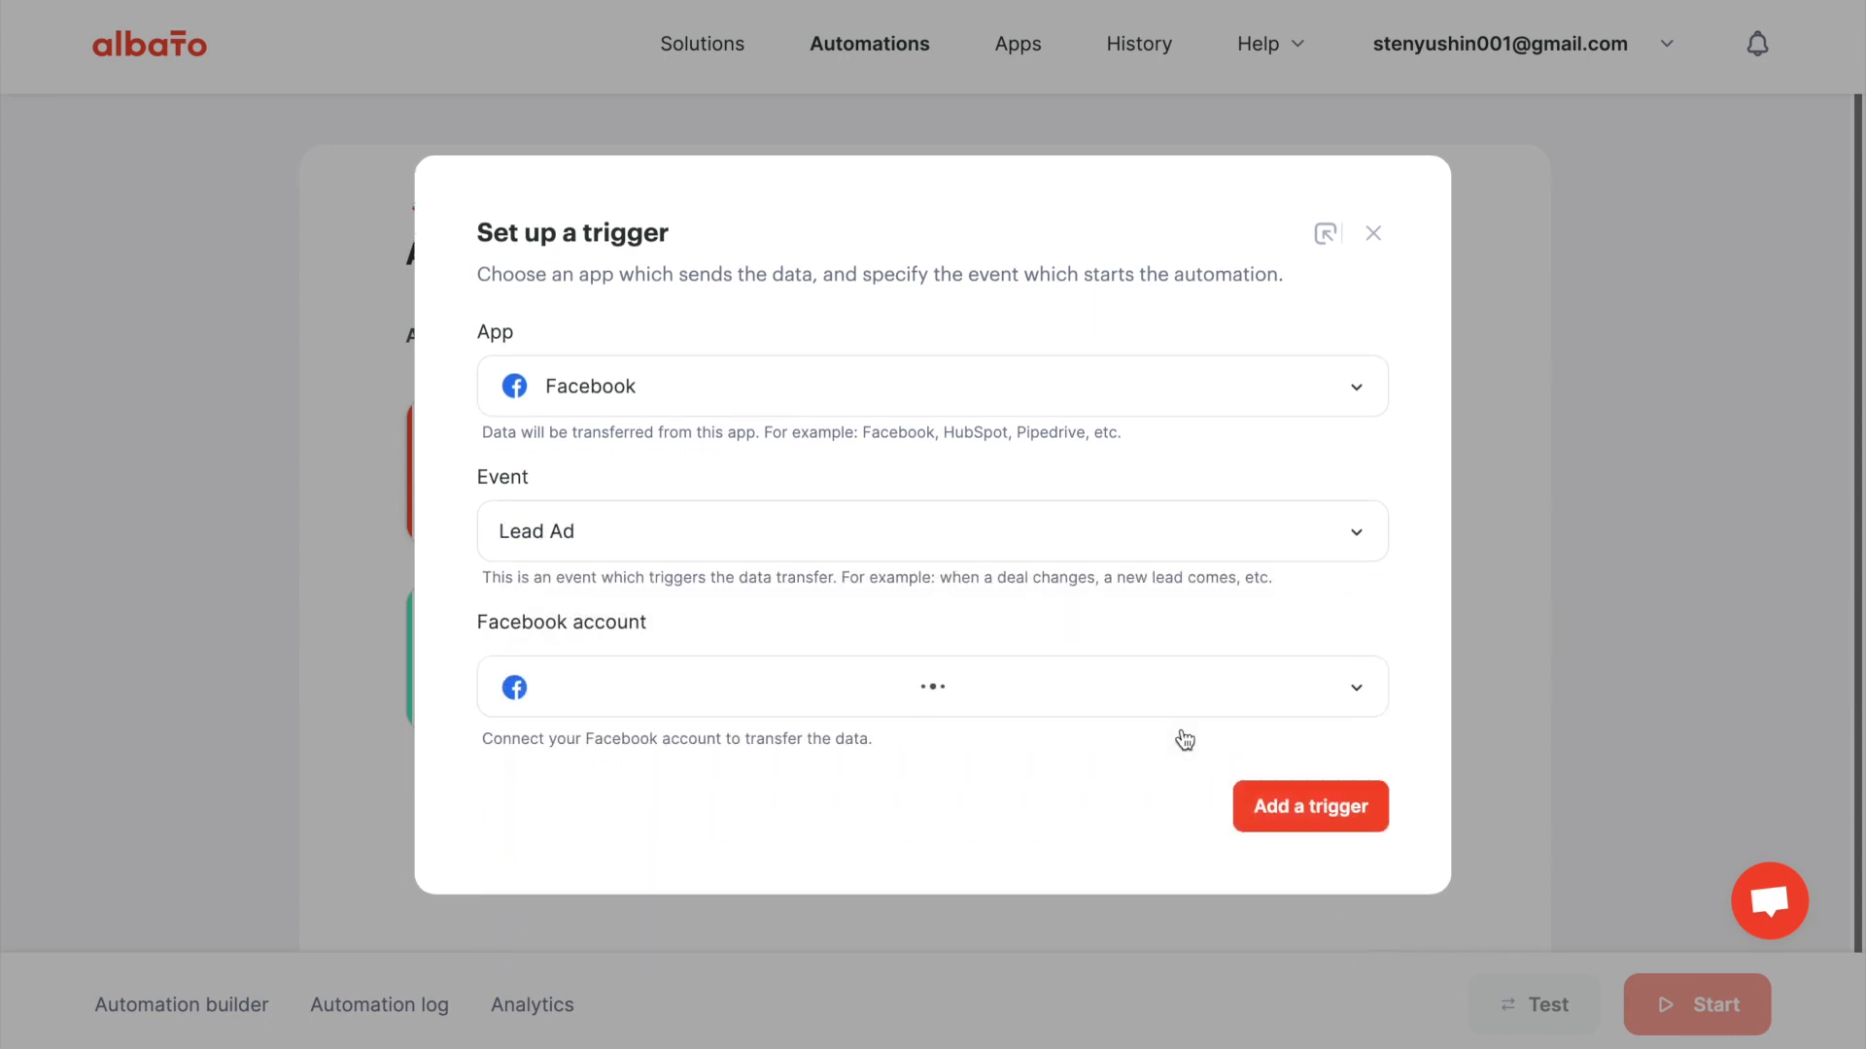
left_click(1170, 609)
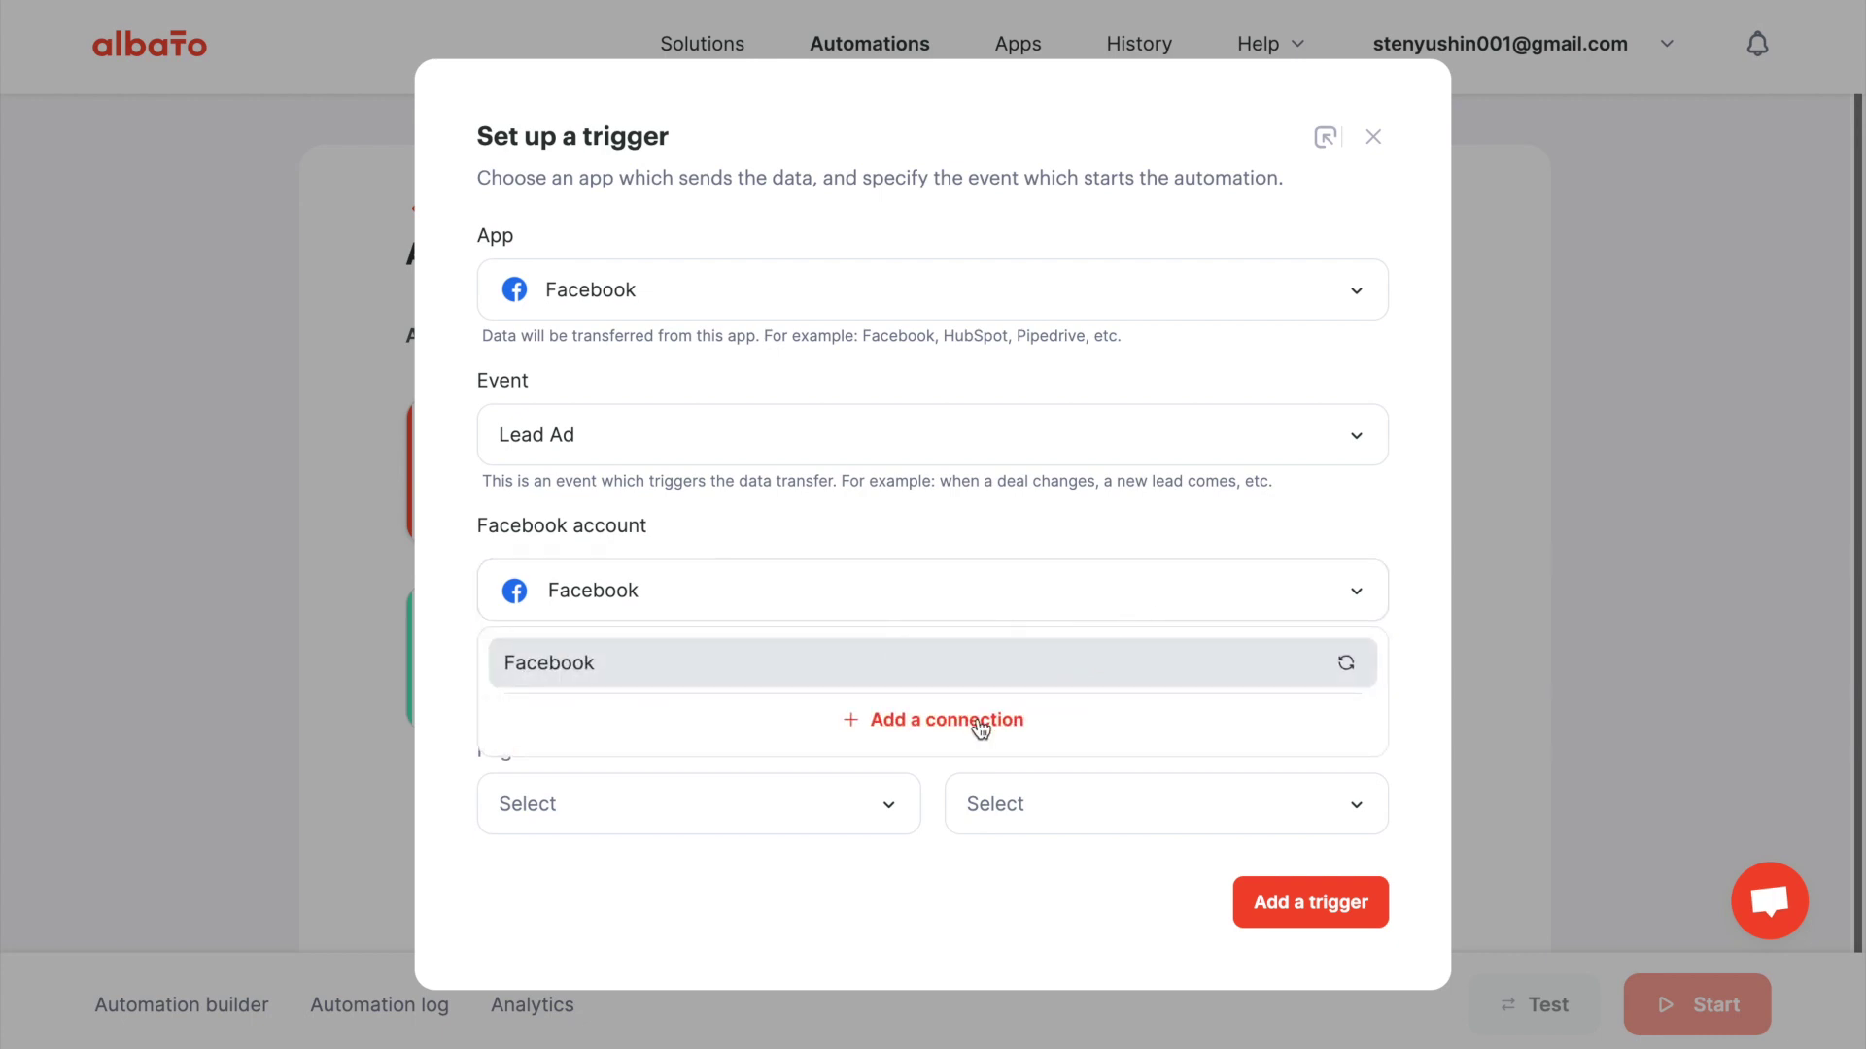
left_click(886, 883)
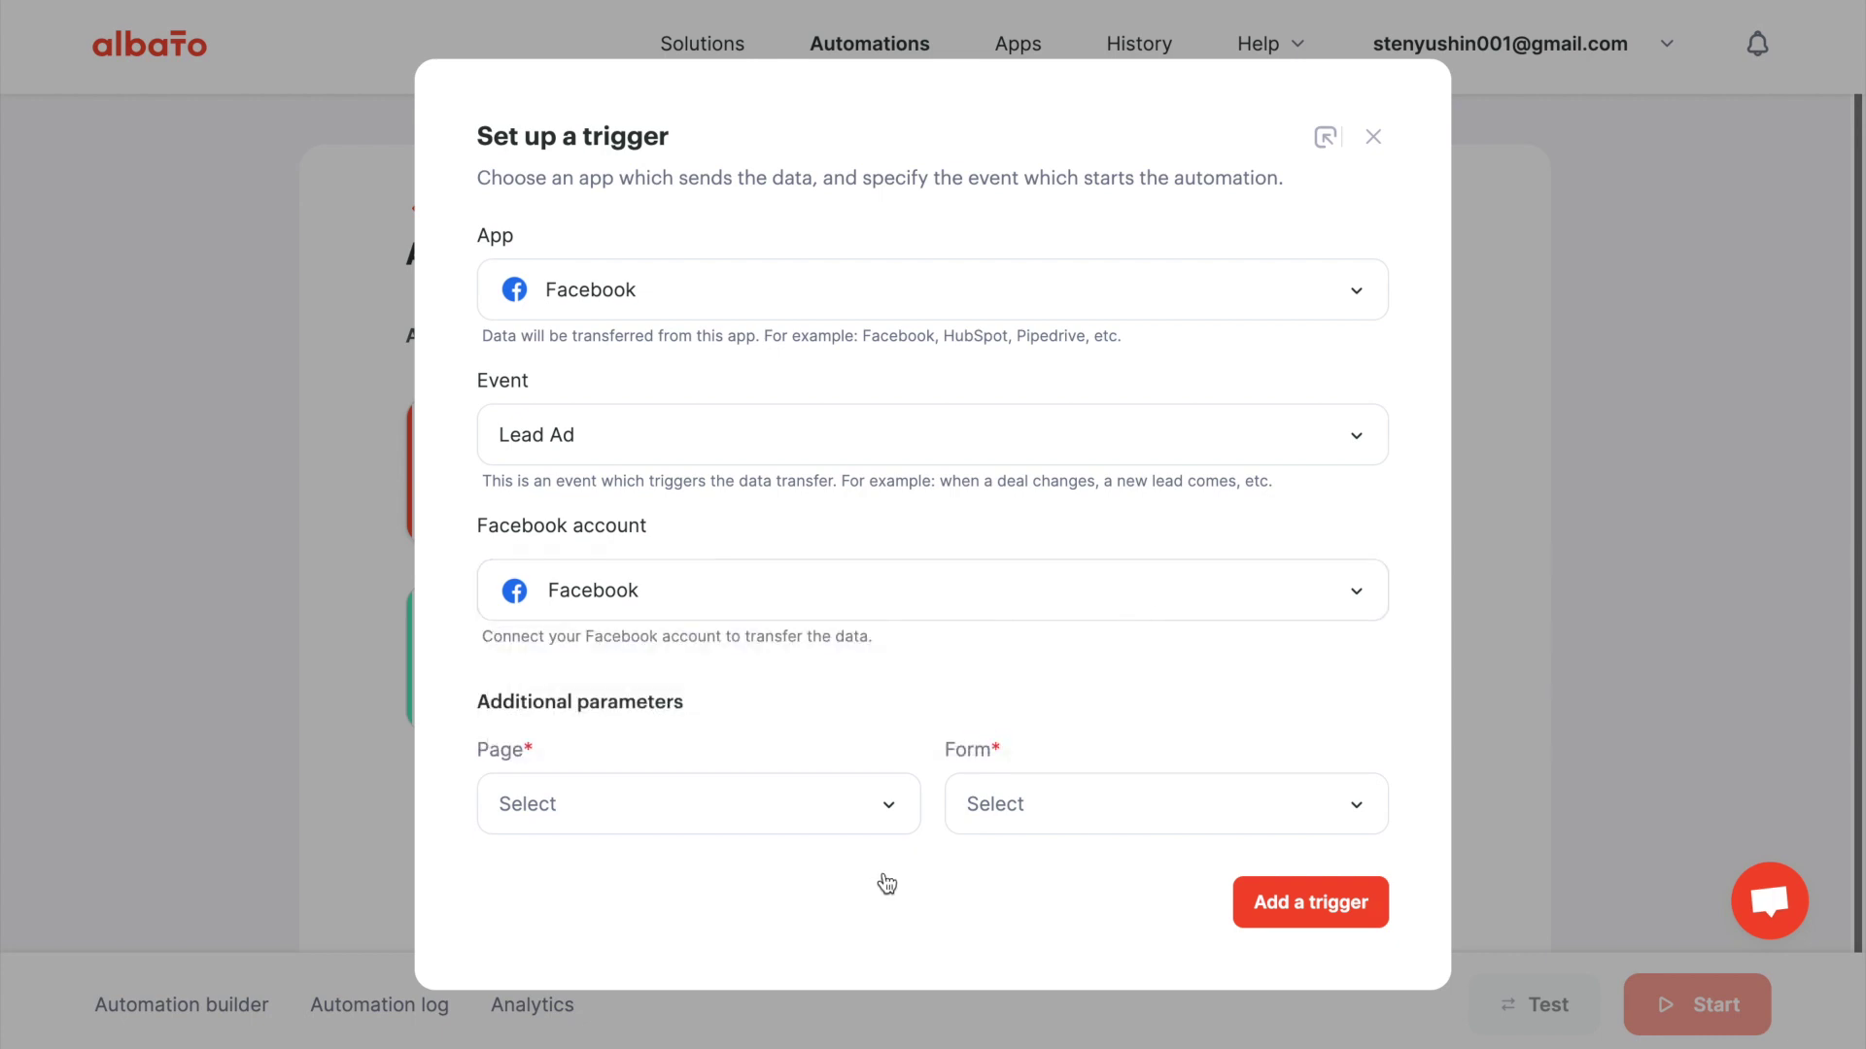
left_click(824, 808)
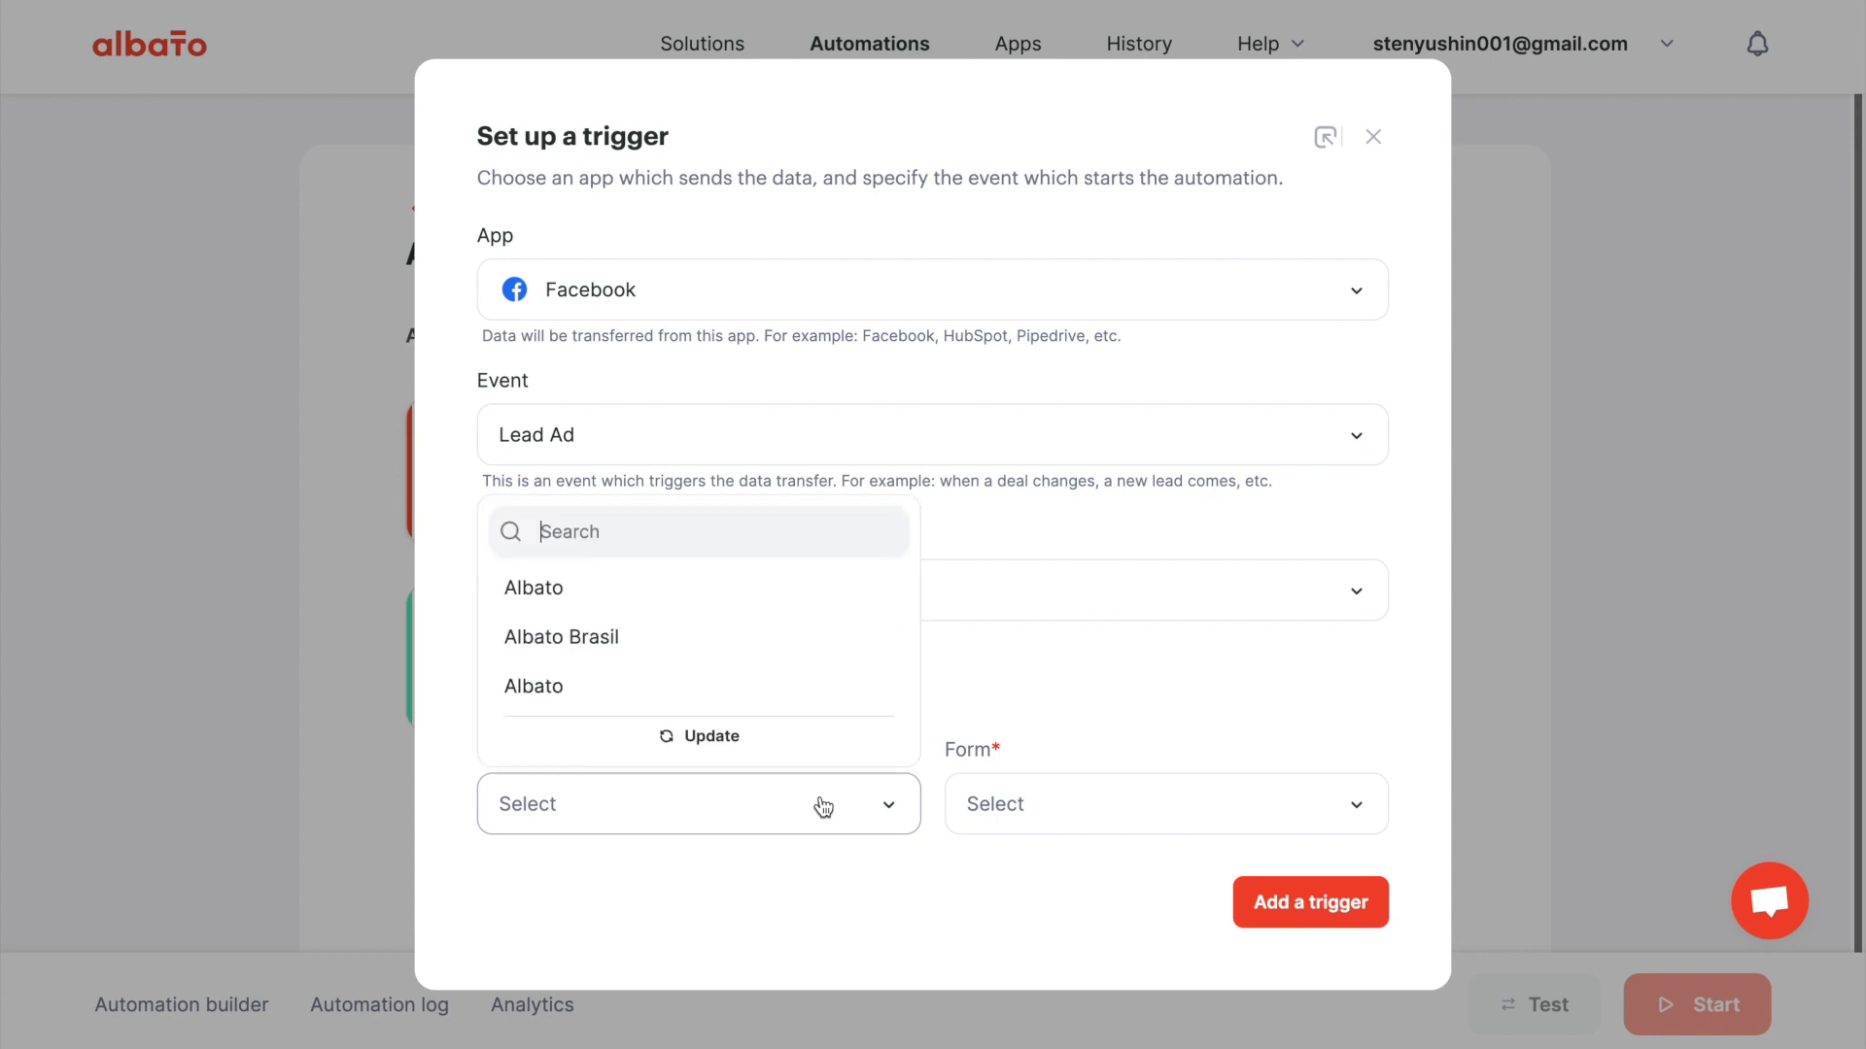
left_click(808, 649)
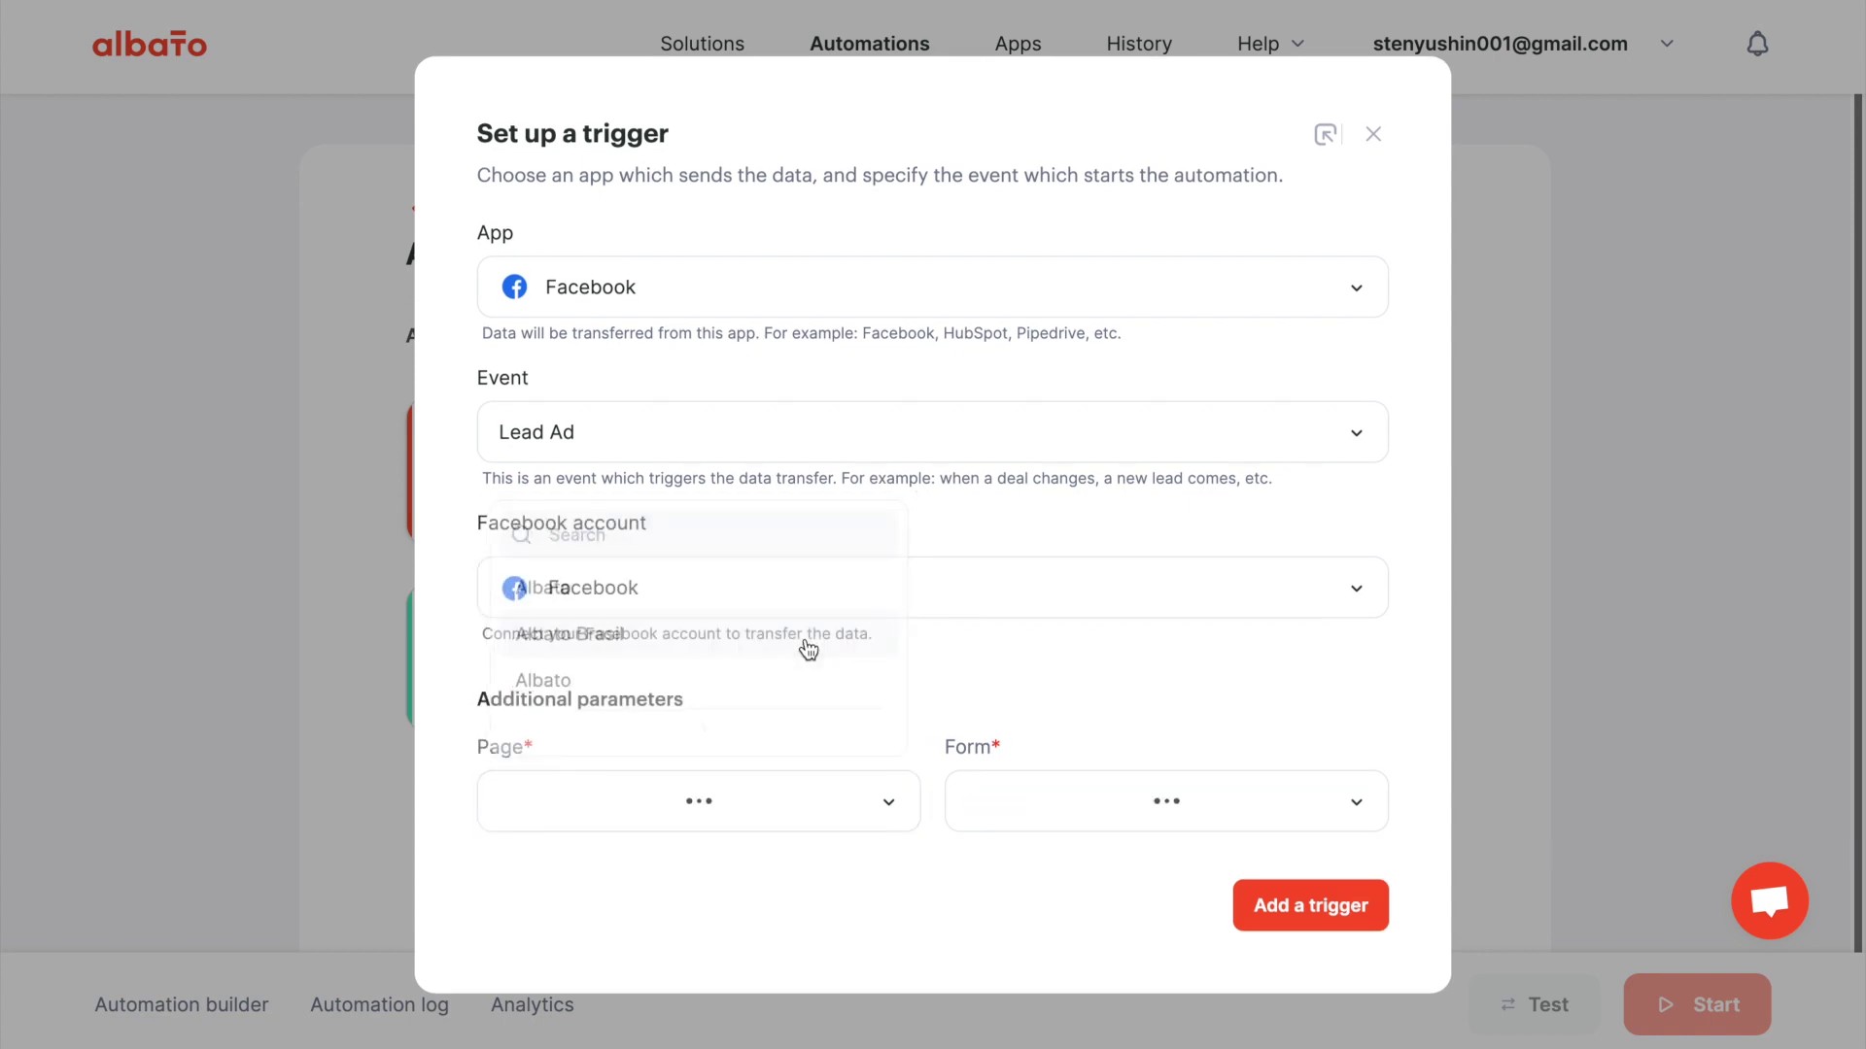
left_click(1080, 813)
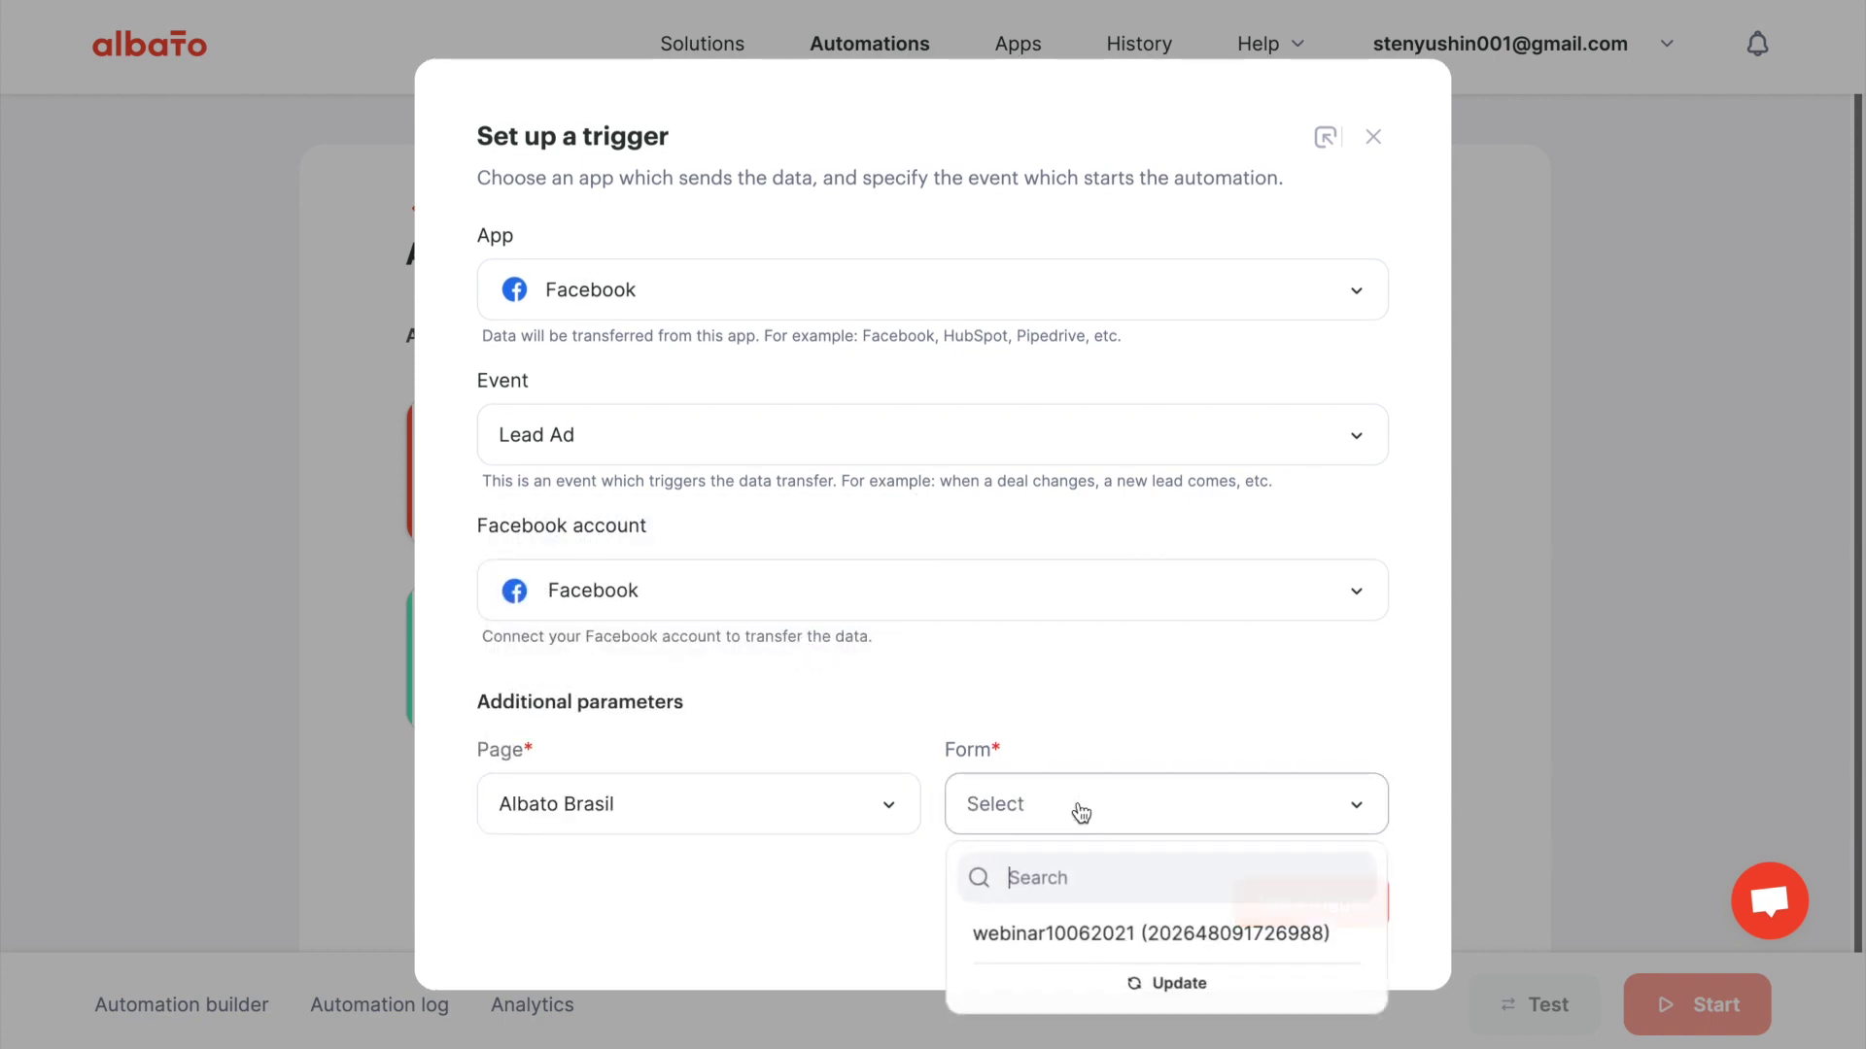
left_click(1106, 938)
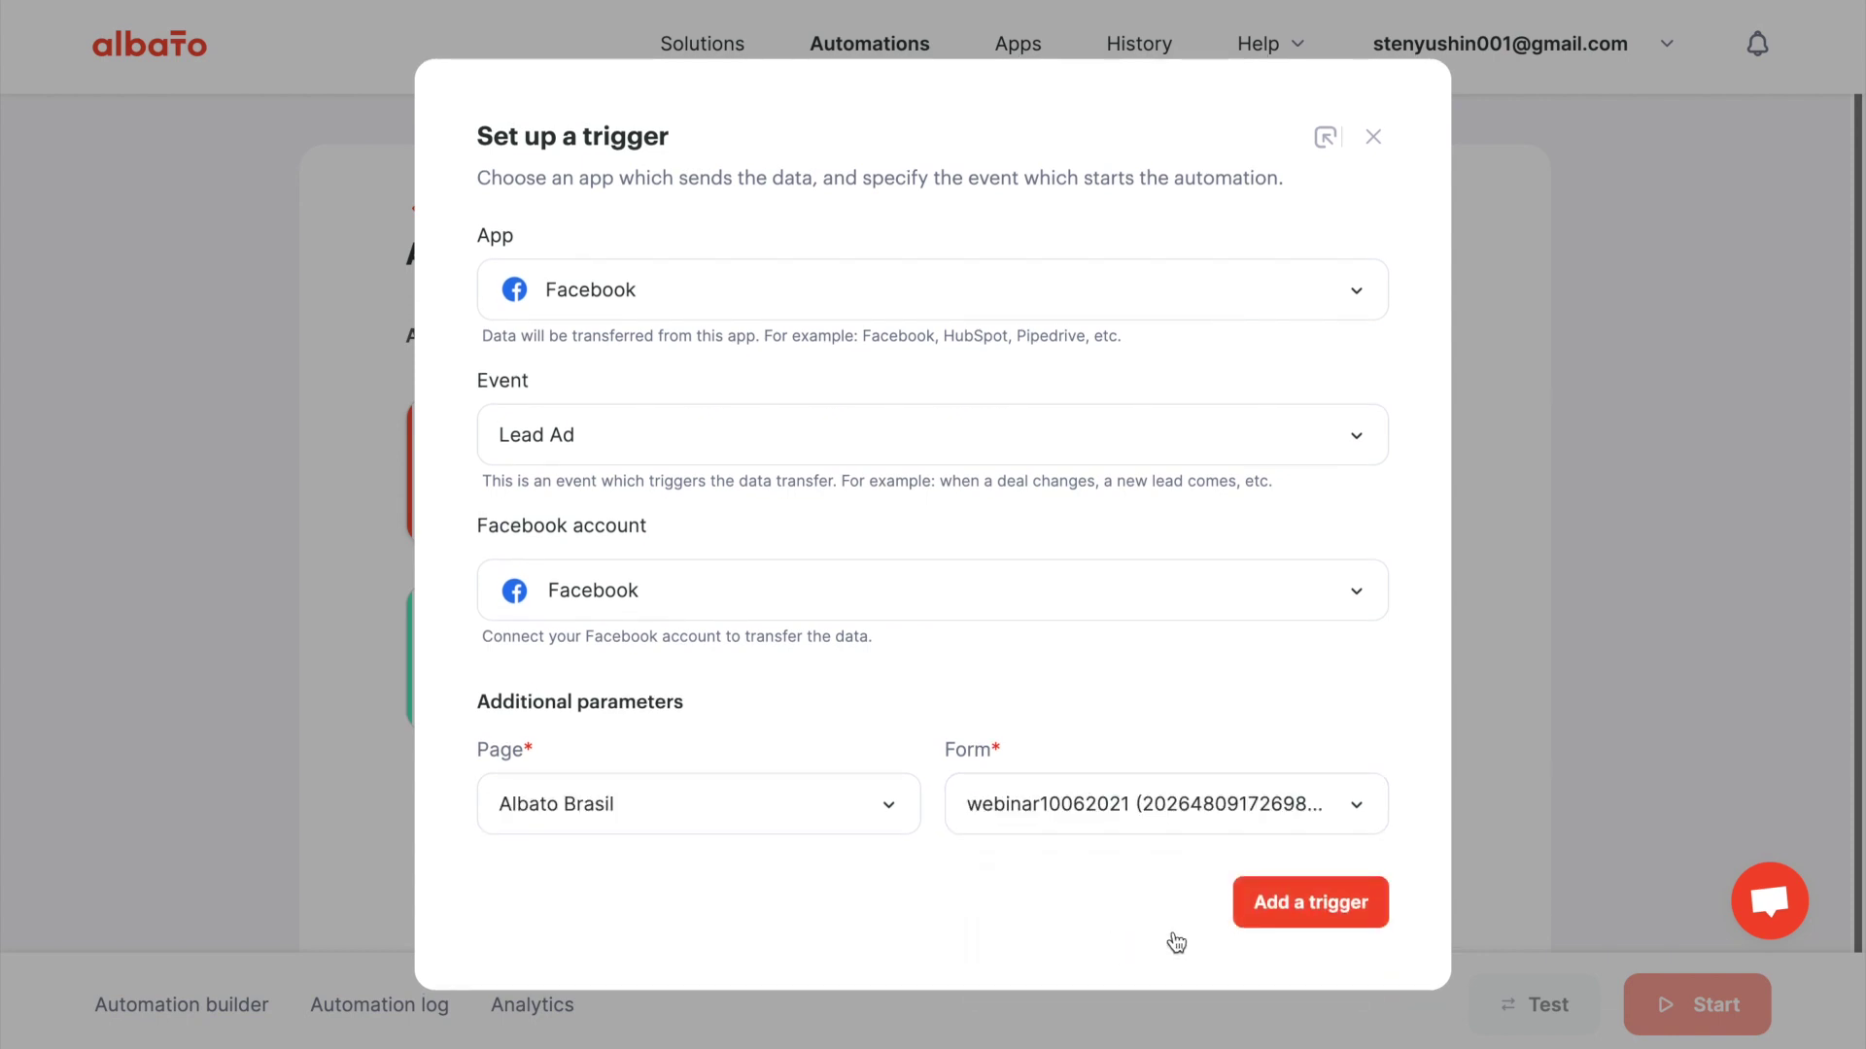
left_click(1290, 907)
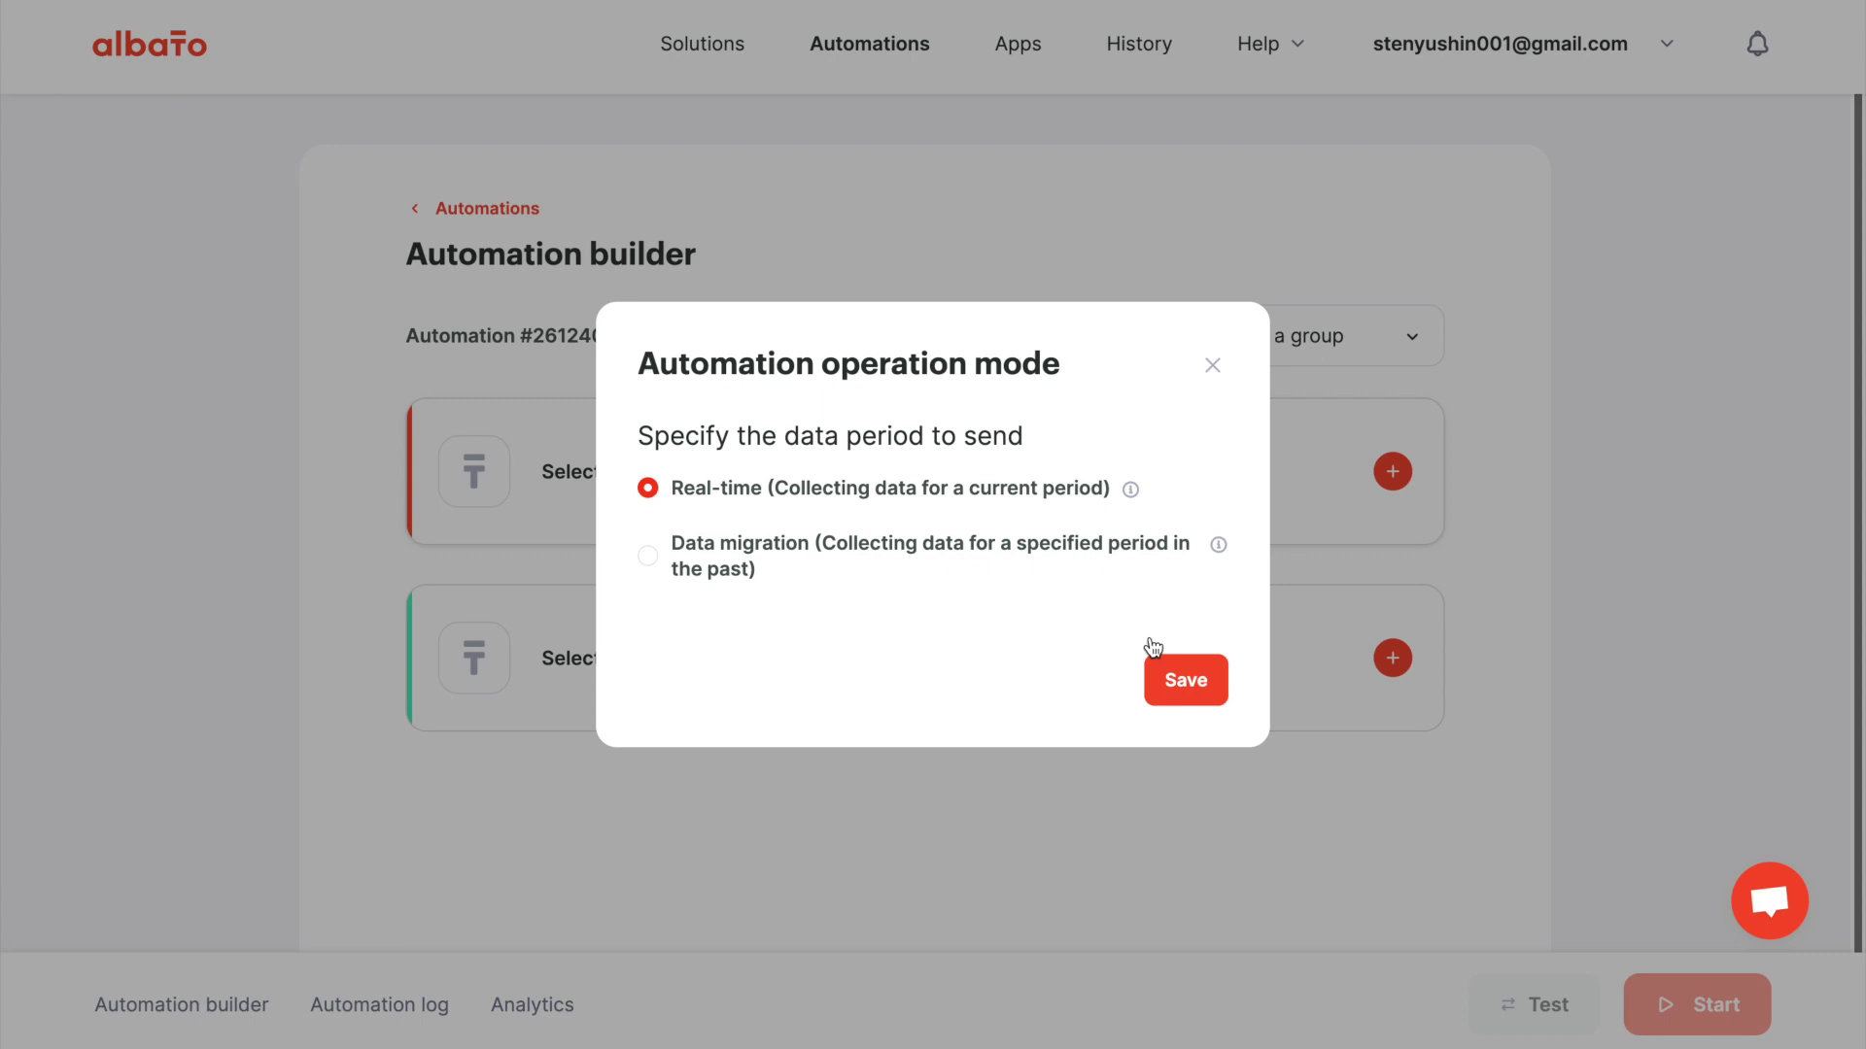
- Save the trigger in real-time mode and choose the Google Sheets create-or-update-a-row action
left_click(1183, 692)
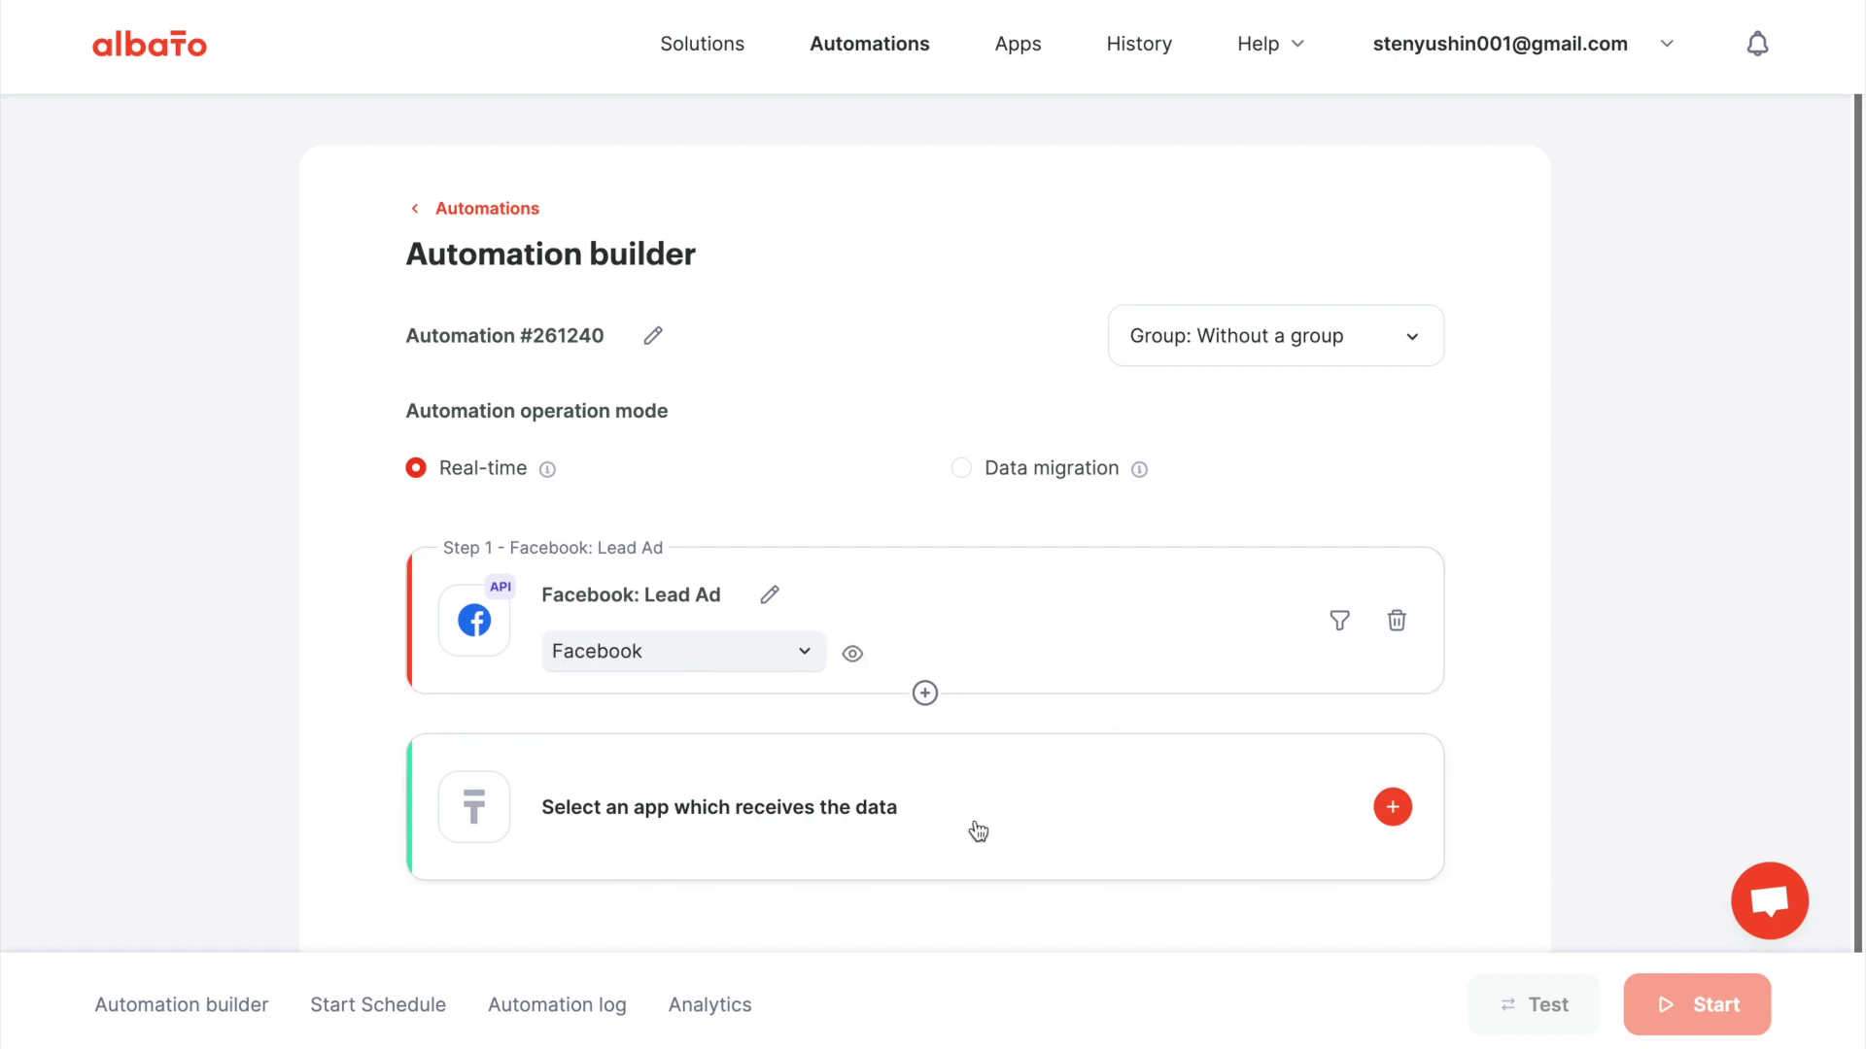
left_click(978, 831)
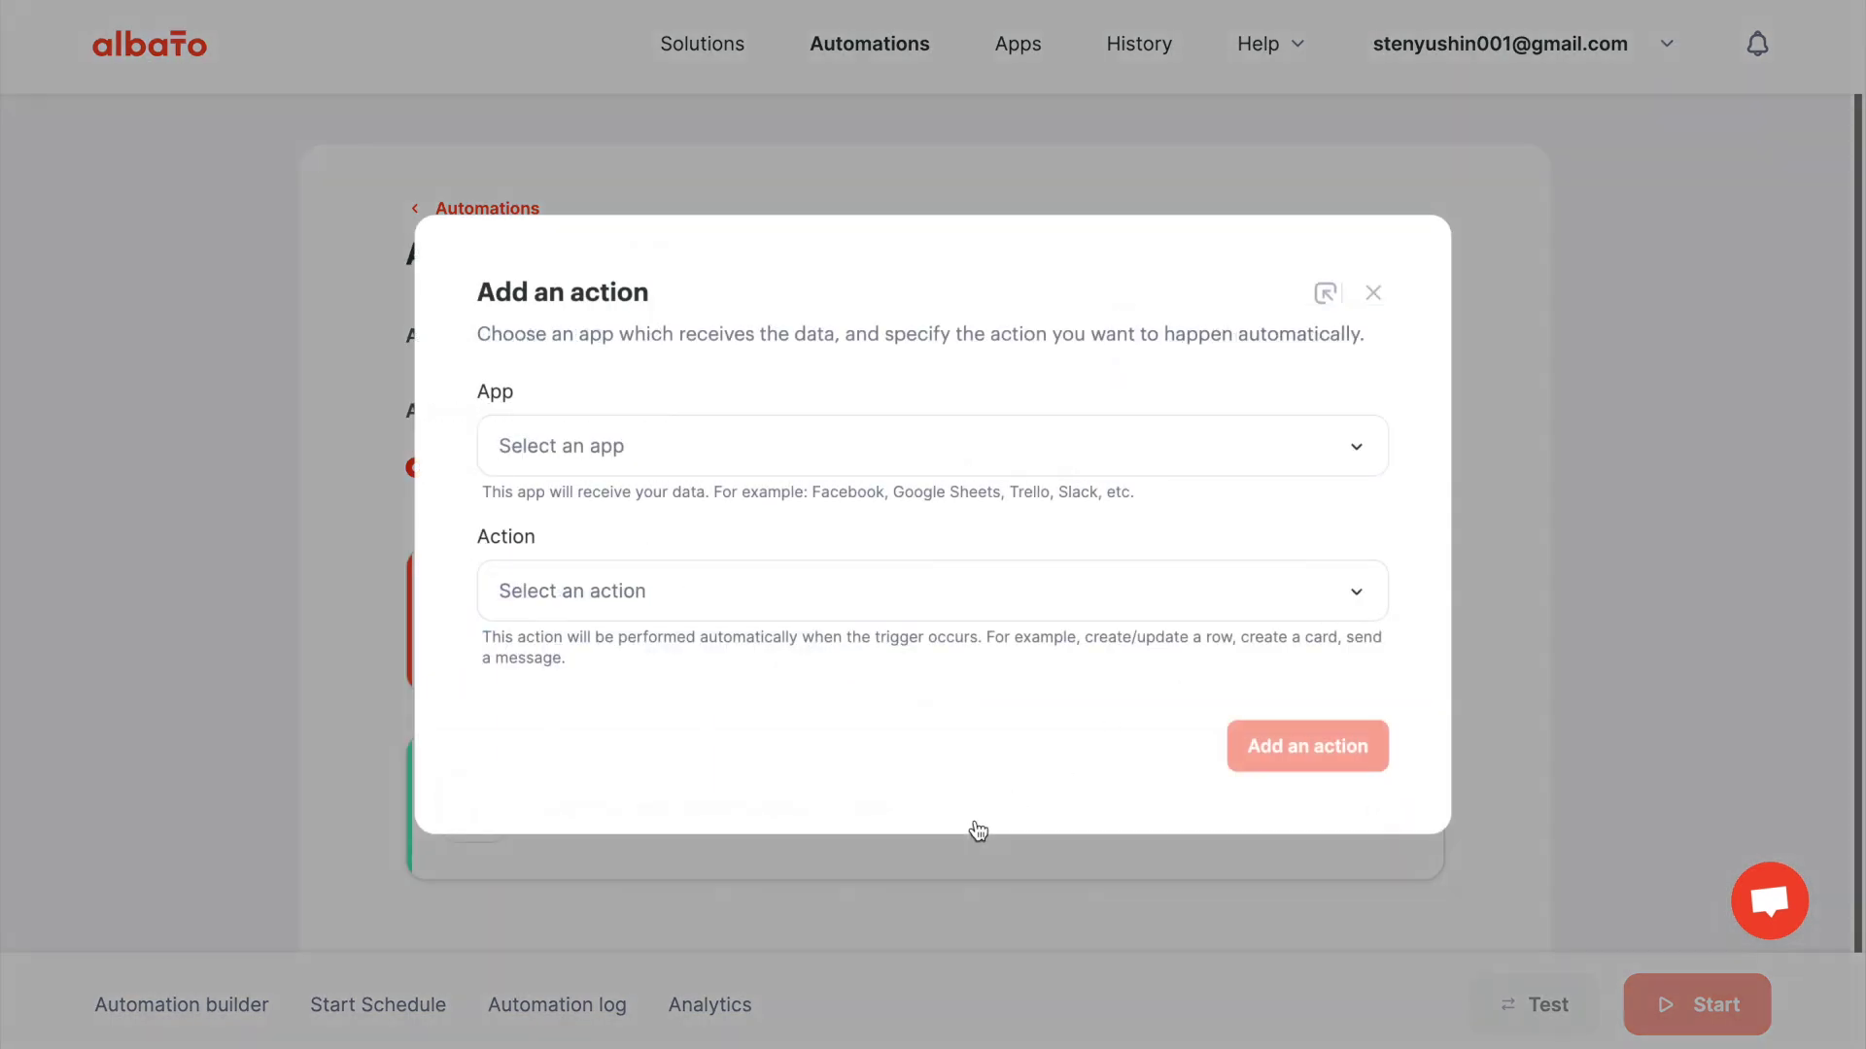
left_click(840, 448)
type("goo")
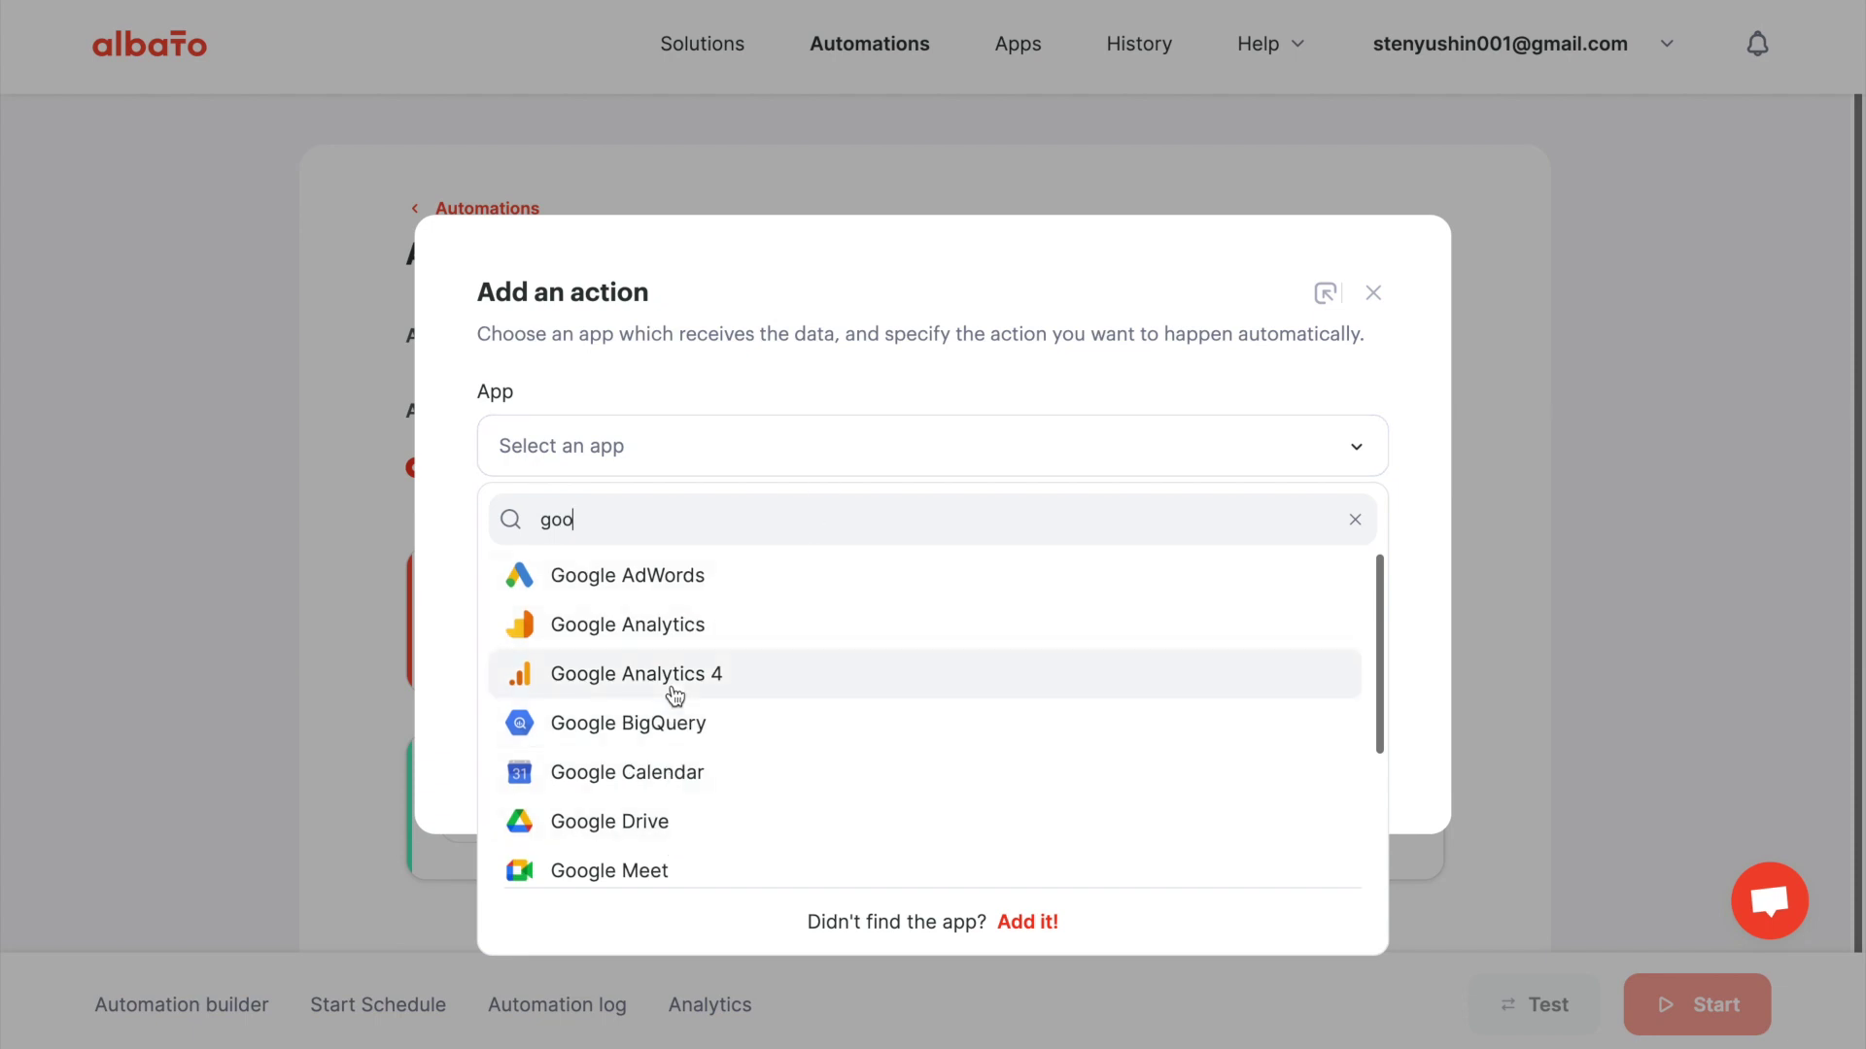
scroll(675, 696, "down", 3)
scroll(674, 700, "down", 2)
left_click(674, 772)
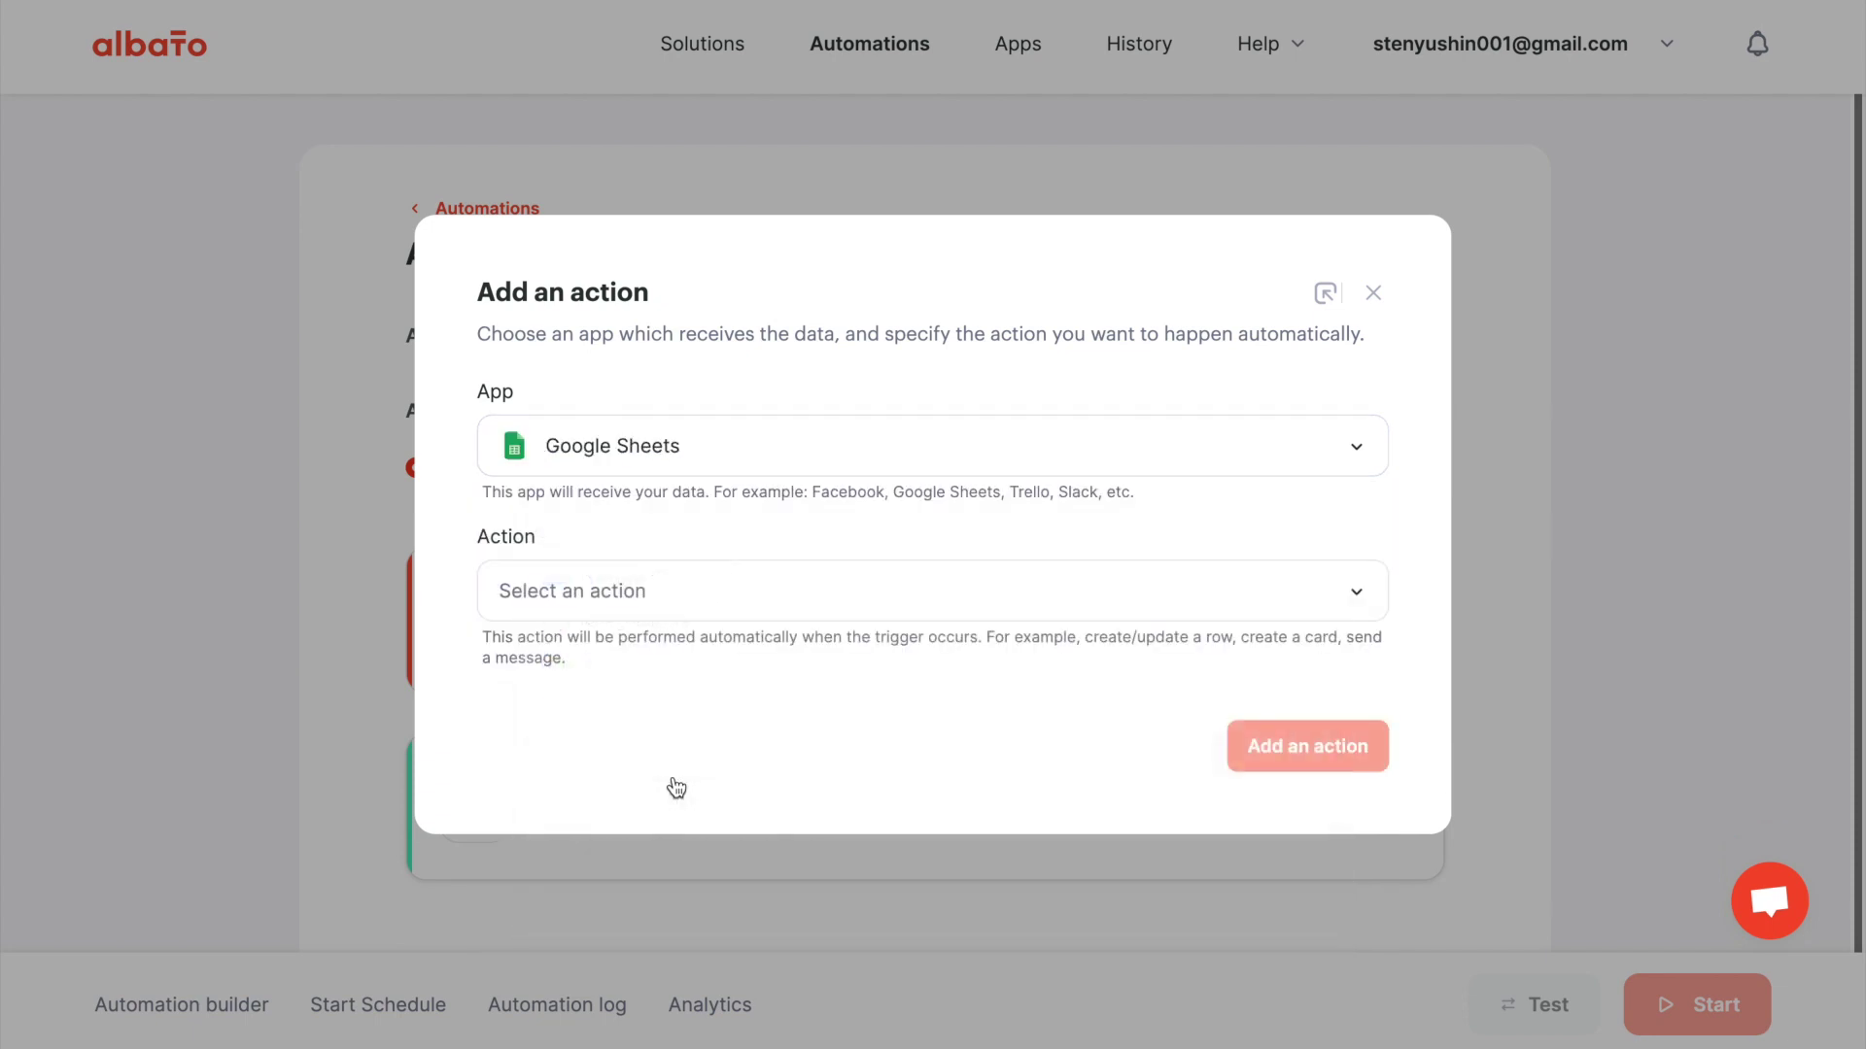
left_click(760, 600)
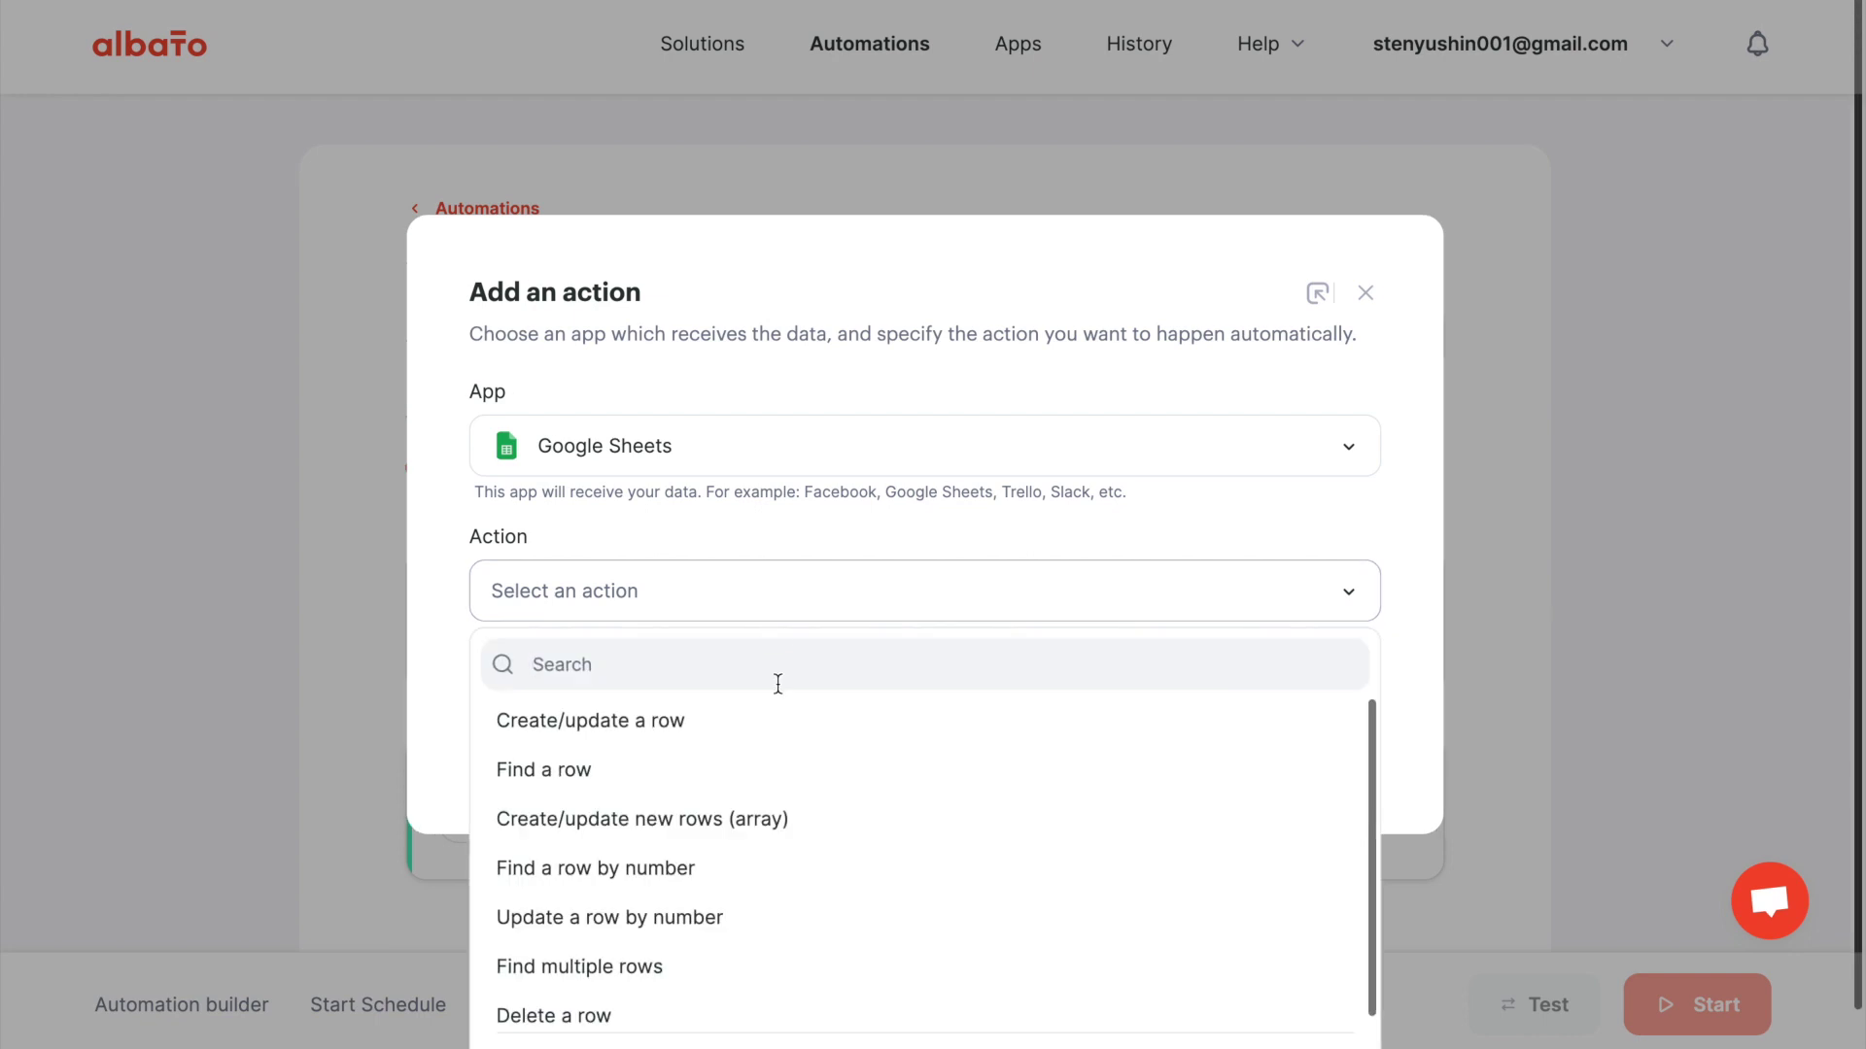
left_click(808, 731)
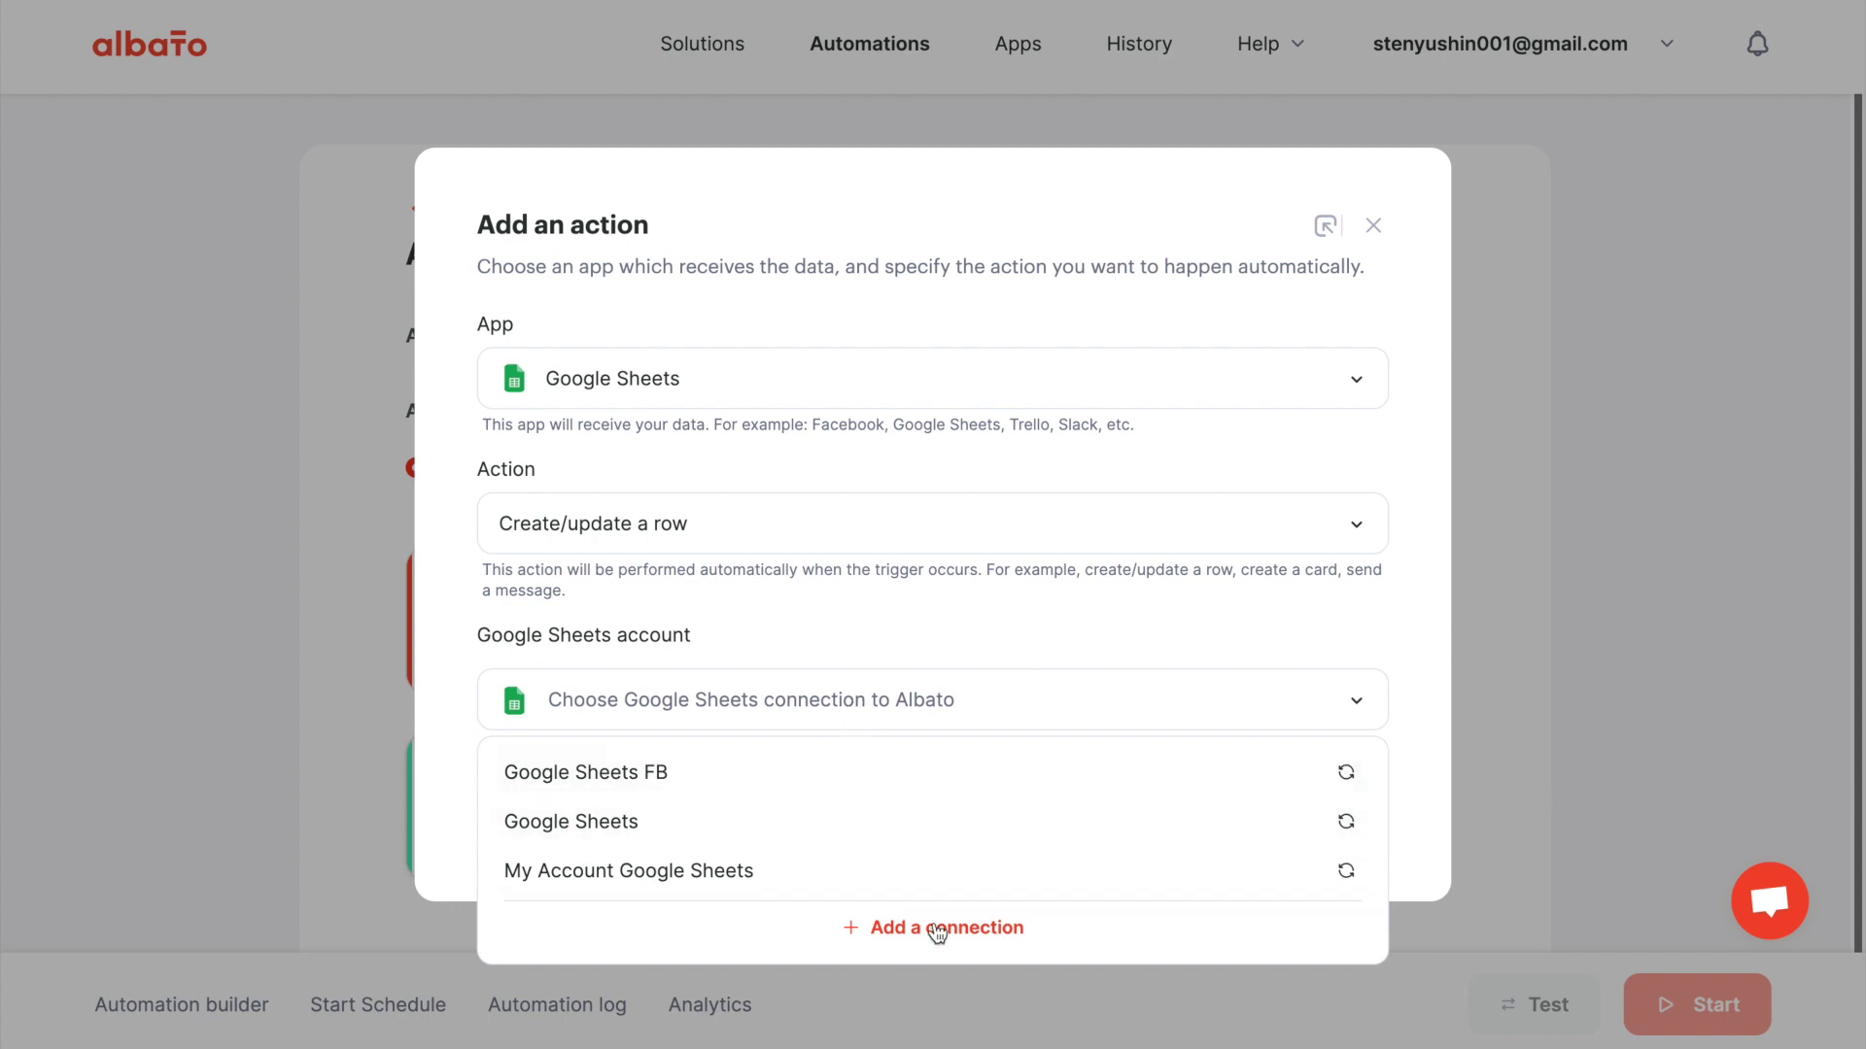
- Target Sheet1 of the Facebook Lead ads spreadsheet via the Google Sheets FB connection, and add the action
left_click(924, 778)
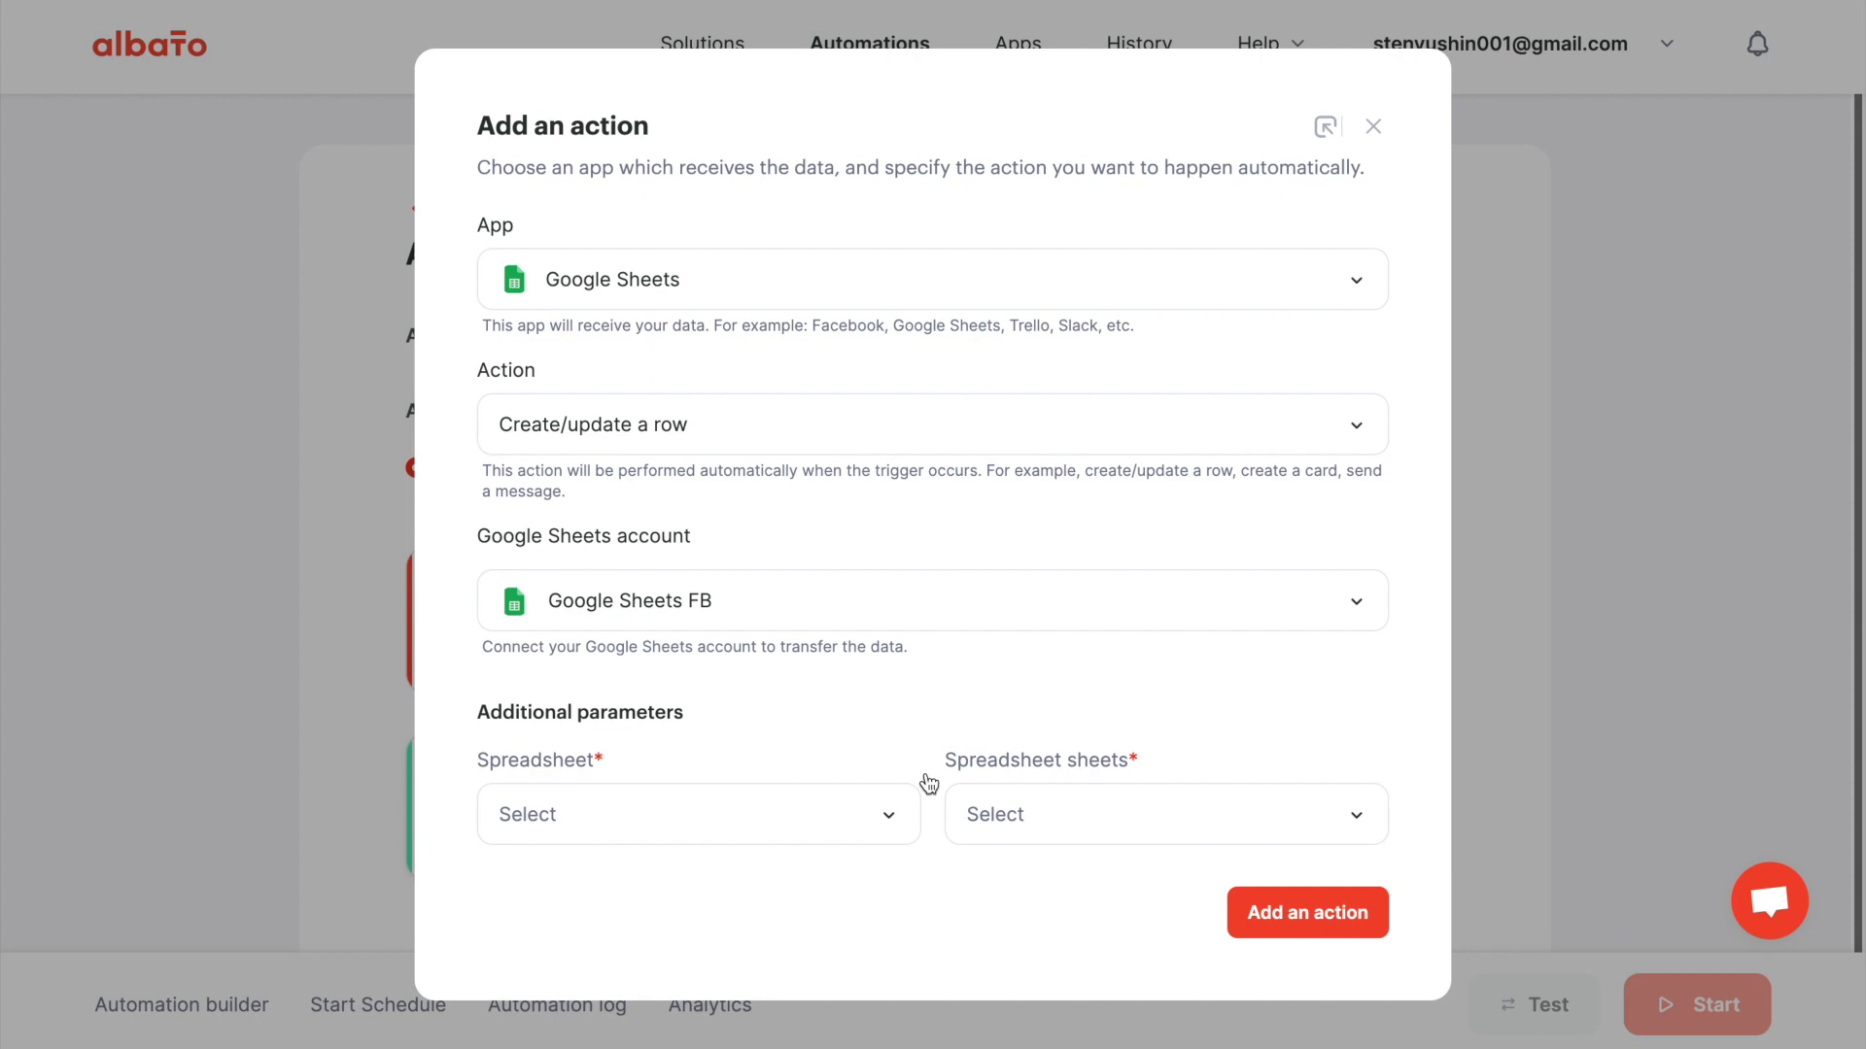
left_click(833, 838)
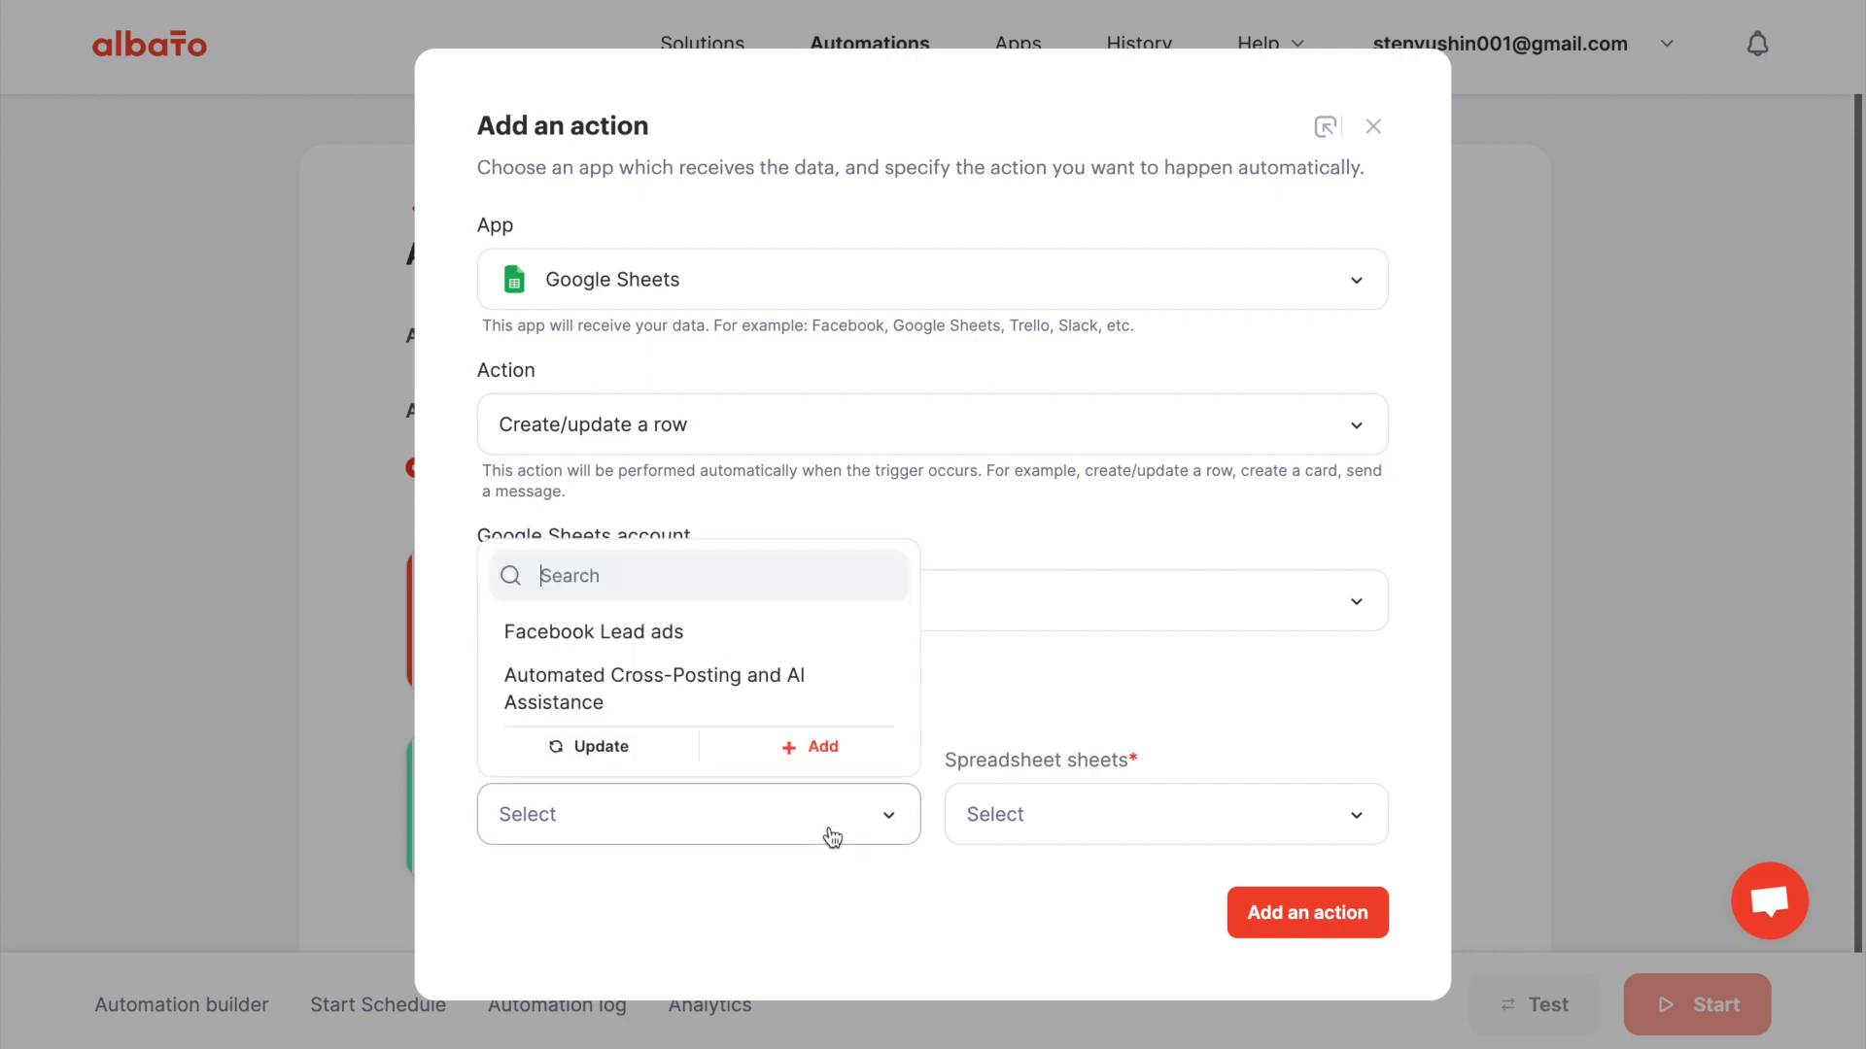
left_click(703, 645)
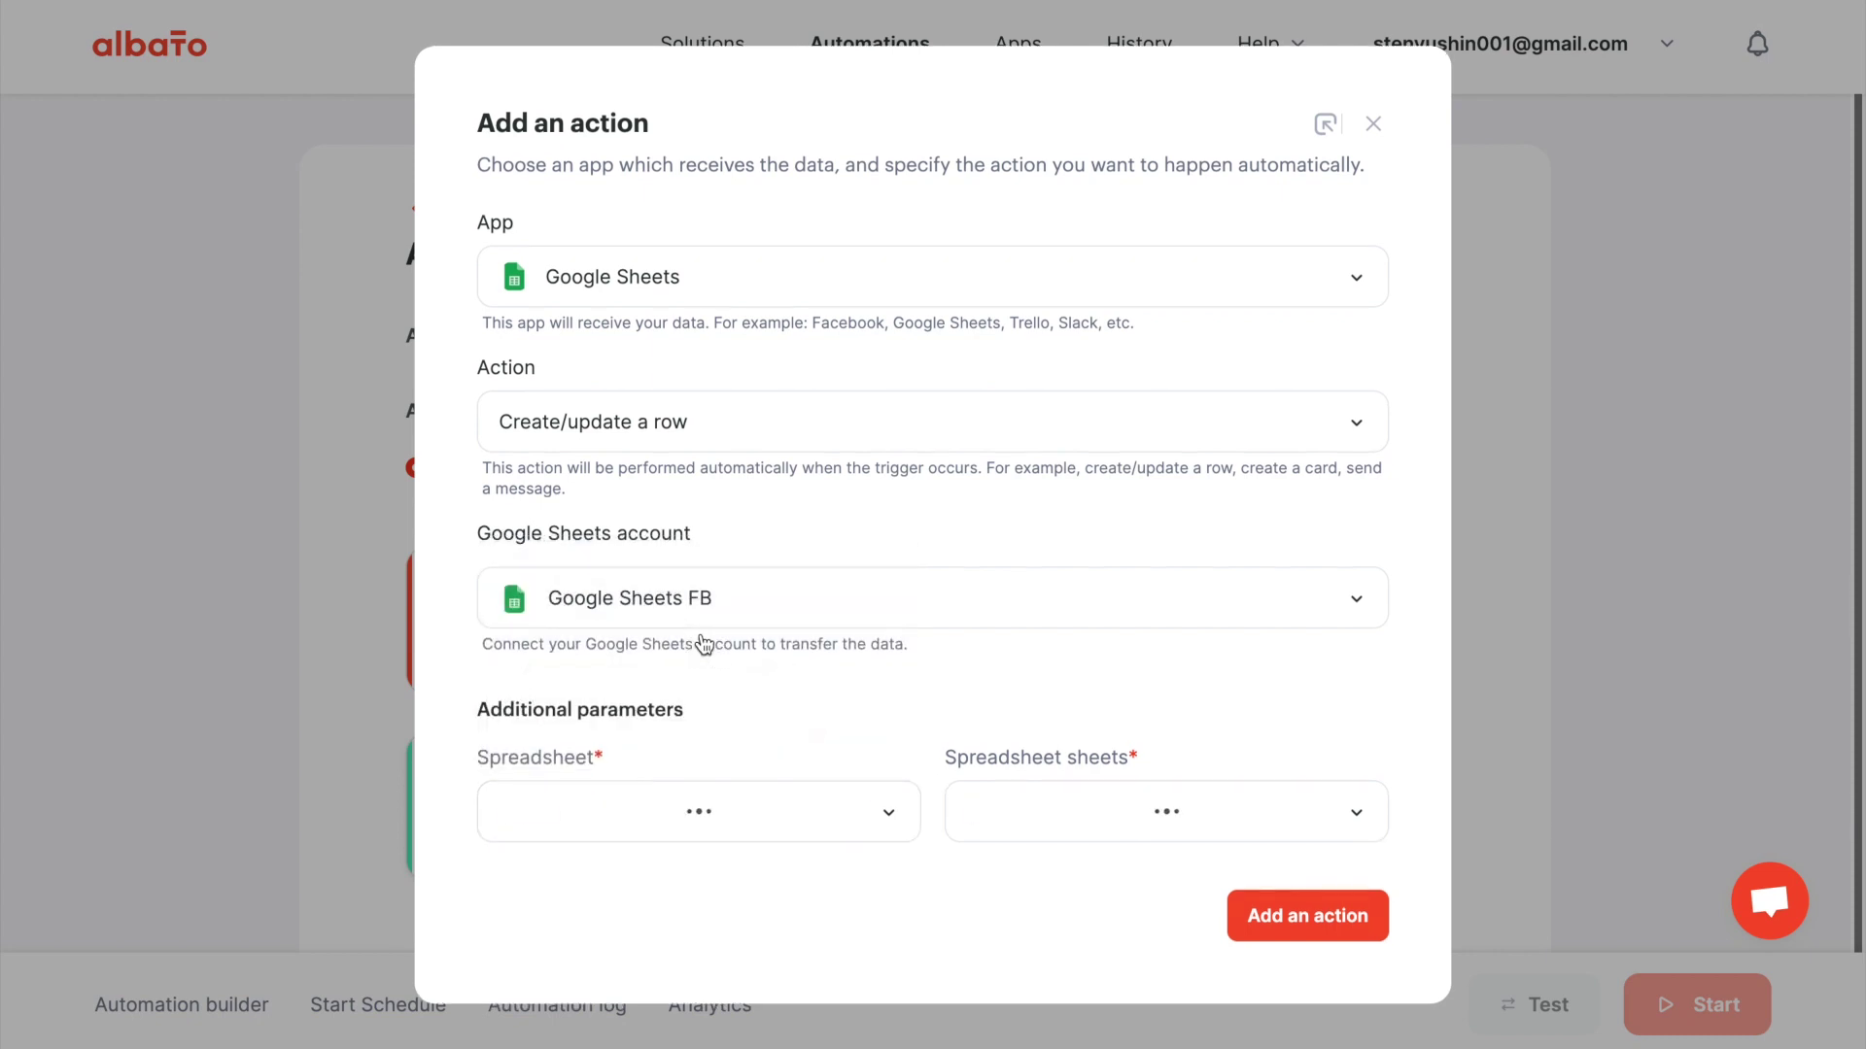
left_click(1082, 824)
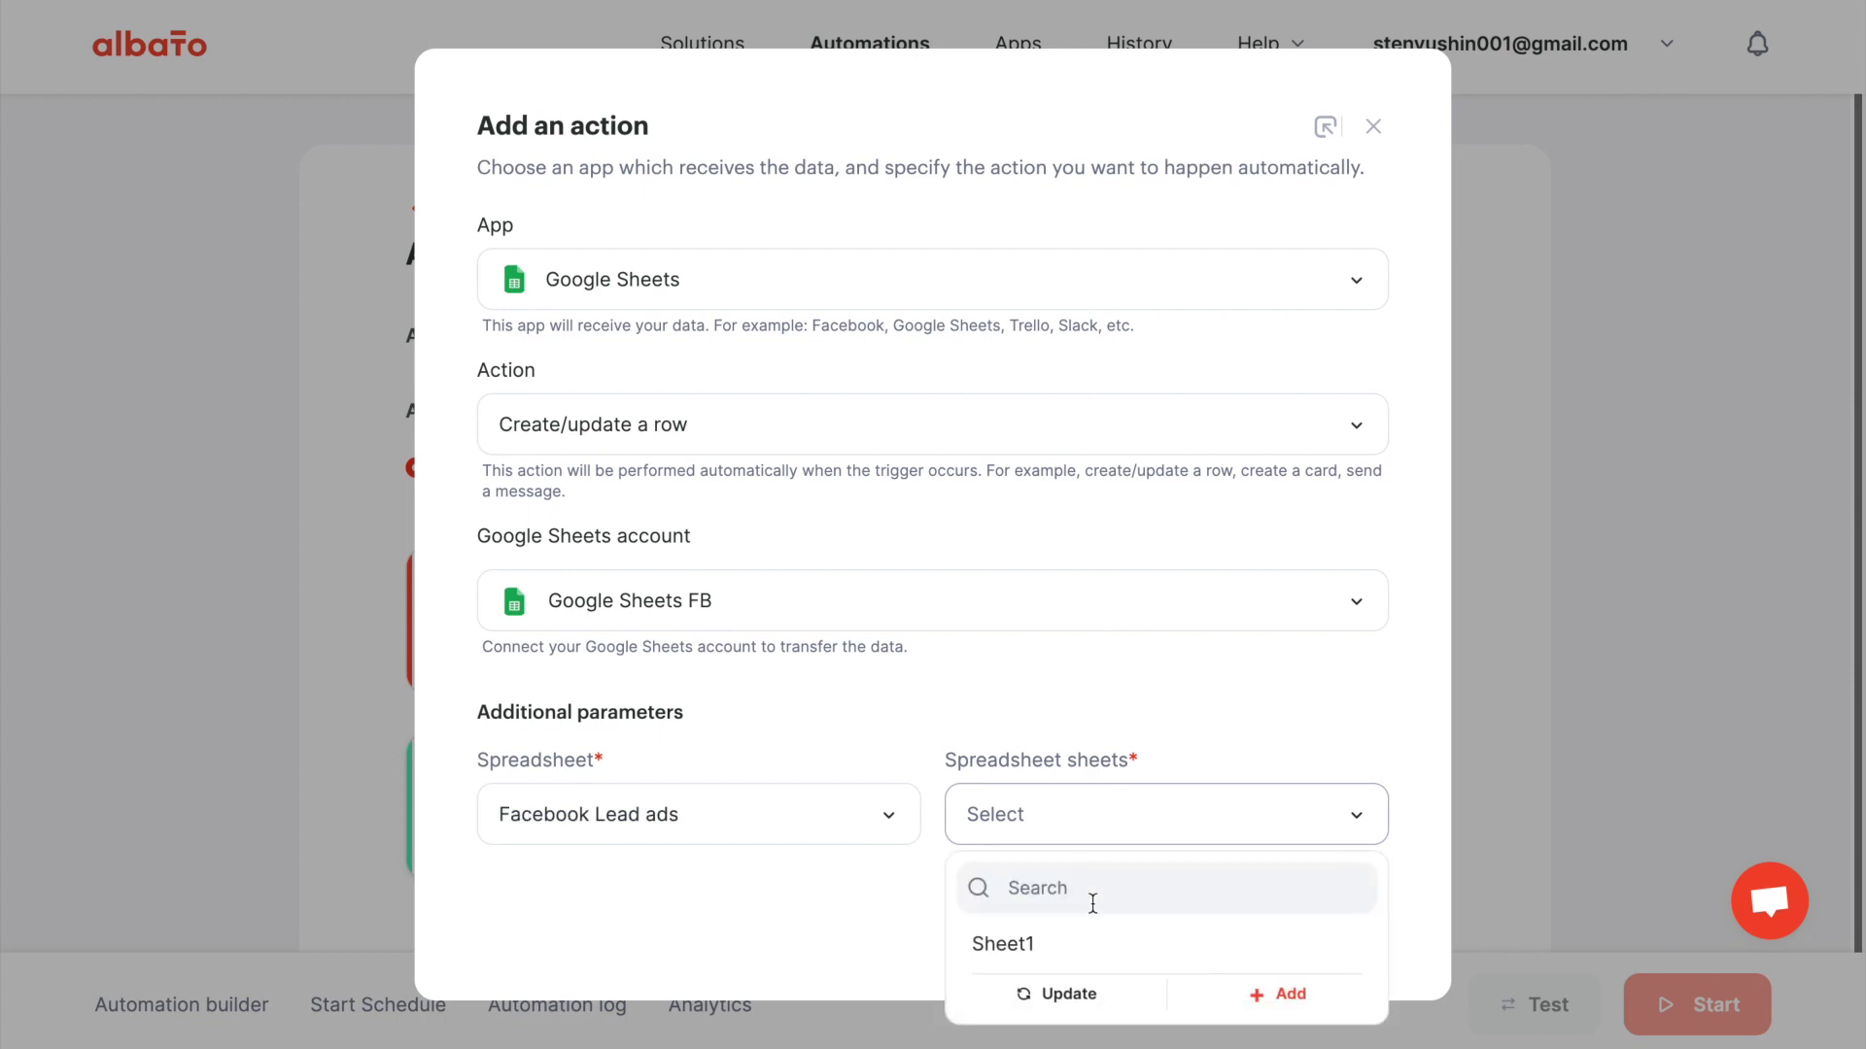
left_click(1098, 945)
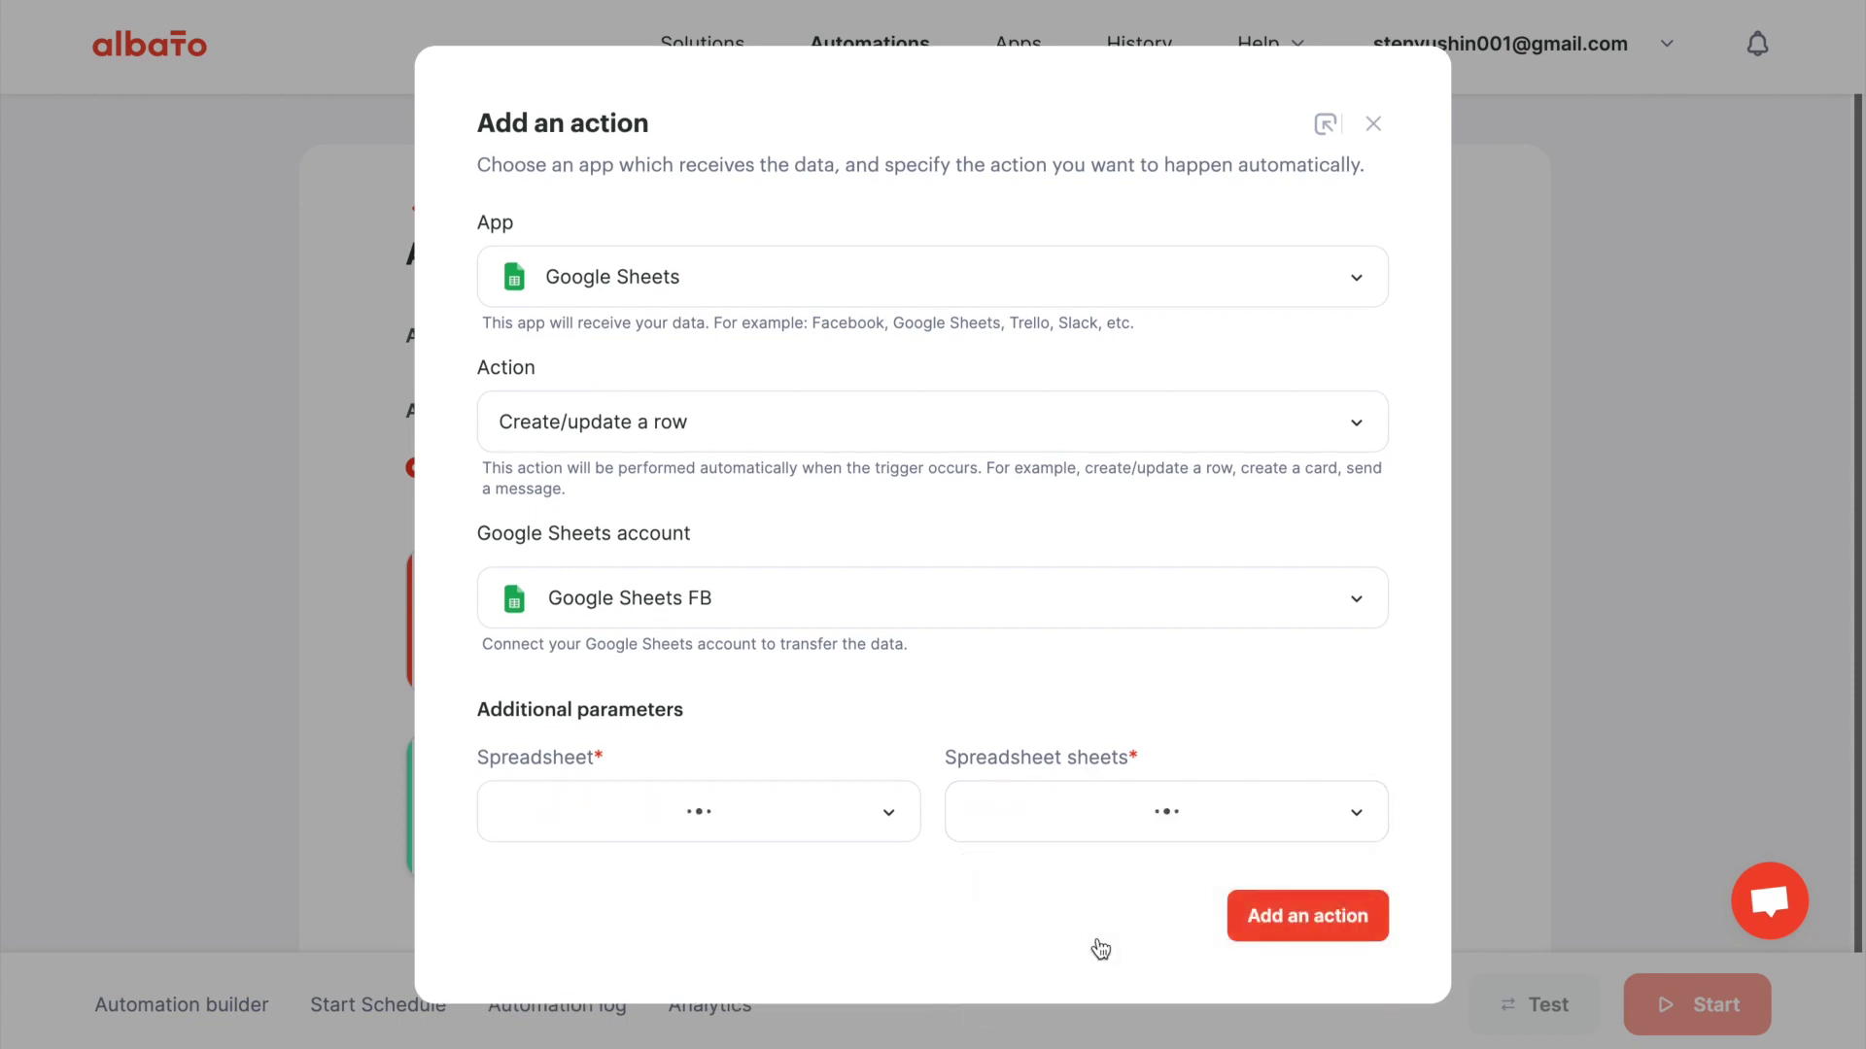
left_click(1307, 918)
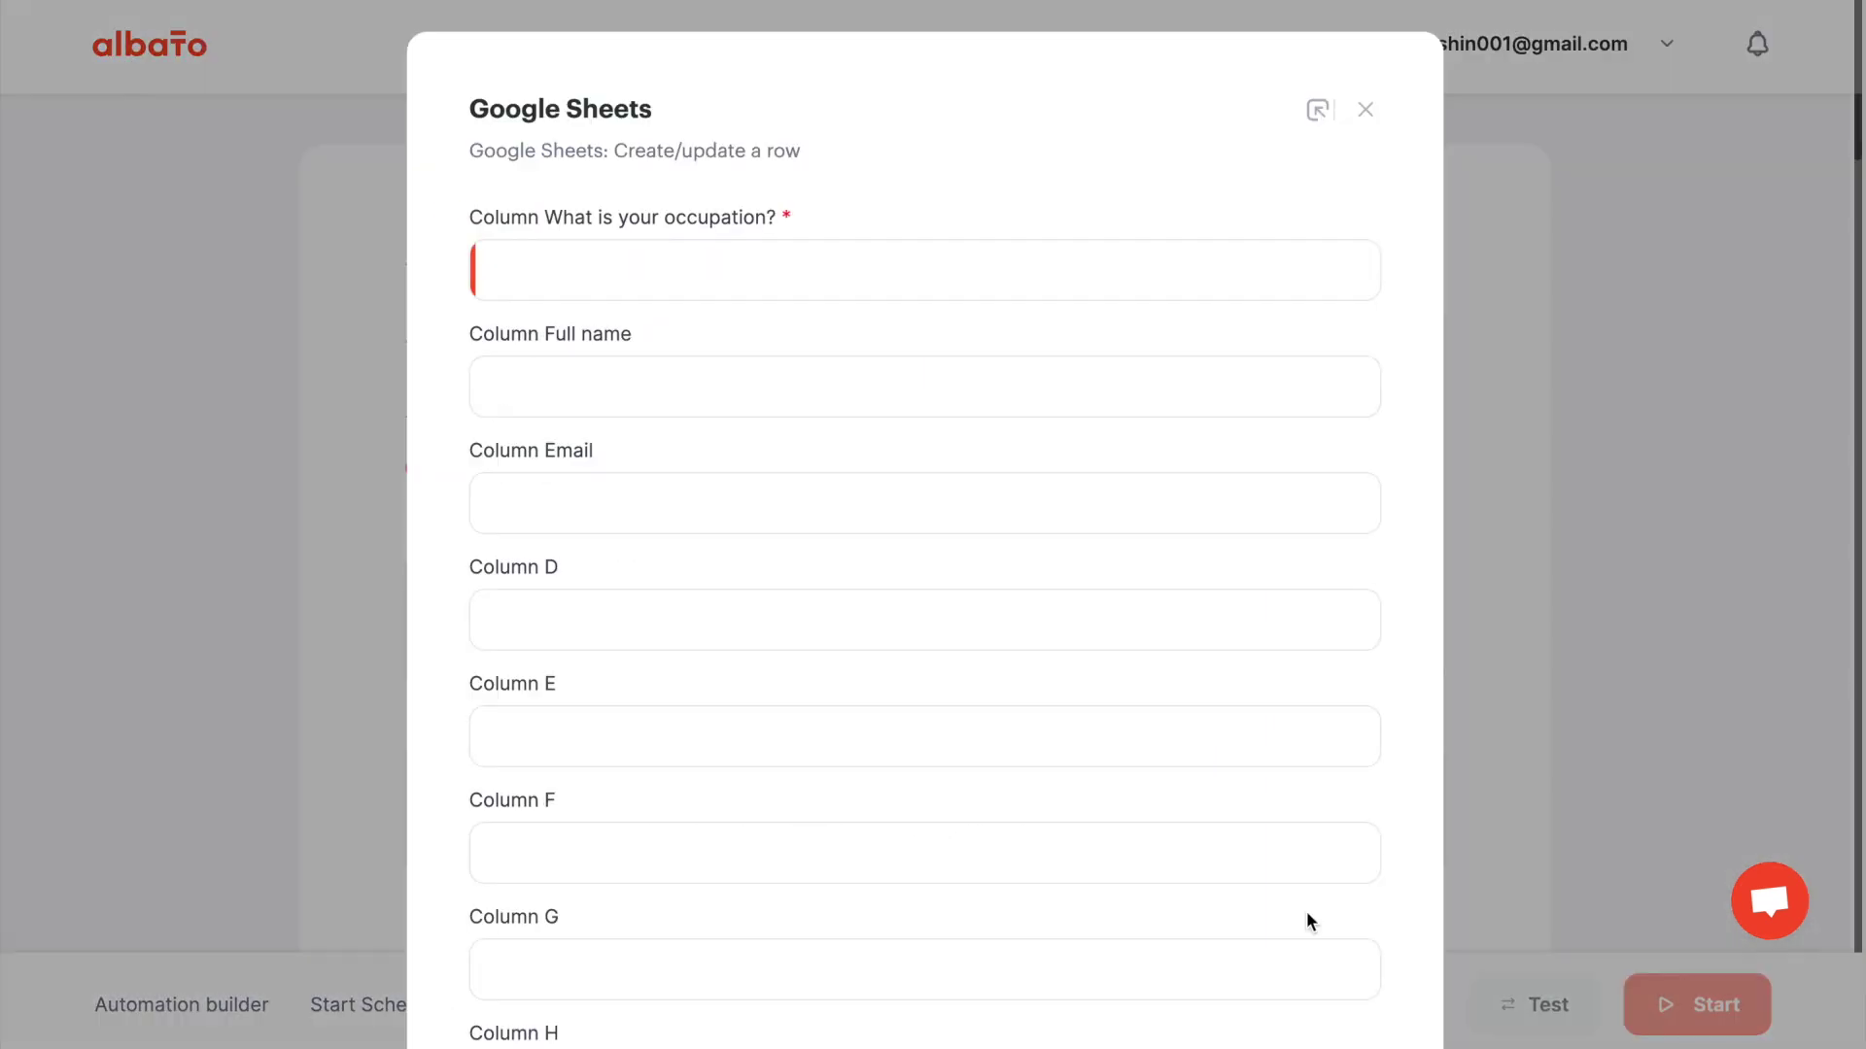
- Map 'O que você faz?', Full name and Email to the sheet columns and save the mapping
left_click(529, 283)
left_click(641, 438)
scroll(641, 445, "down", 3)
scroll(650, 577, "down", 3)
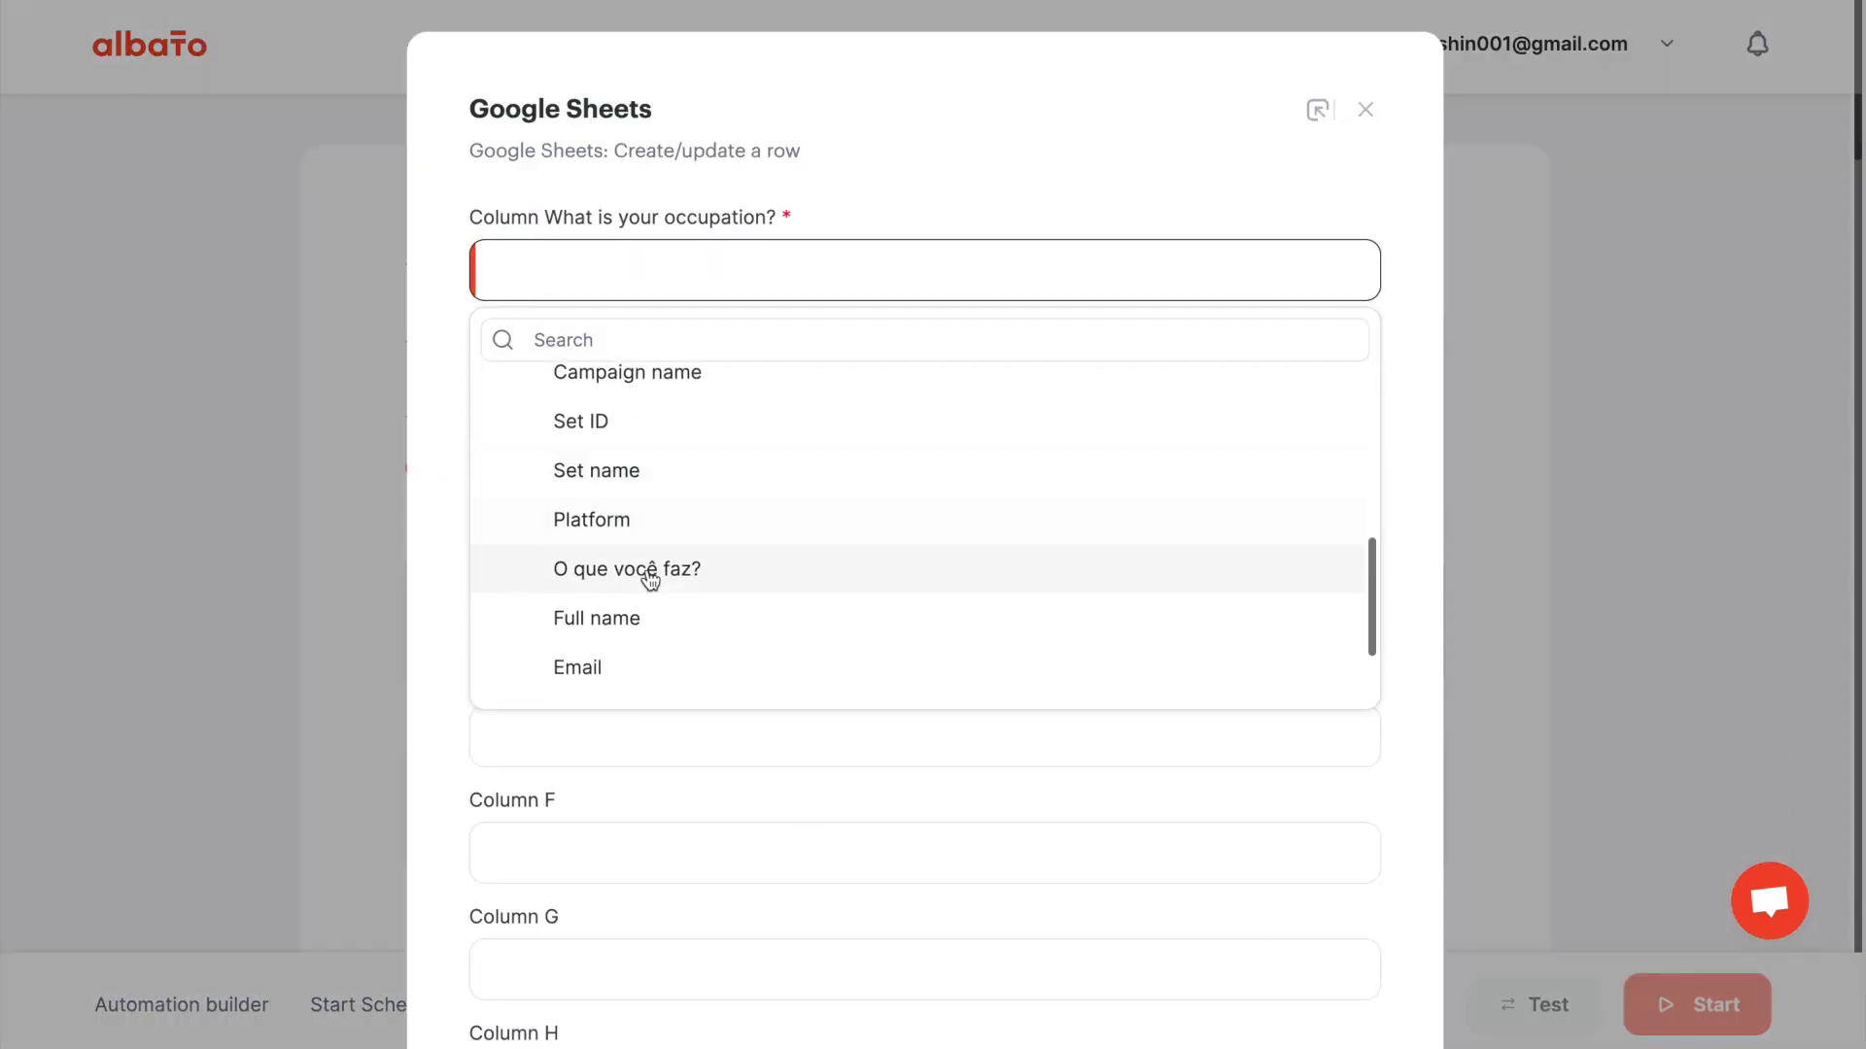
left_click(649, 577)
left_click(625, 393)
left_click(633, 546)
scroll(637, 570, "down", 3)
left_click(622, 645)
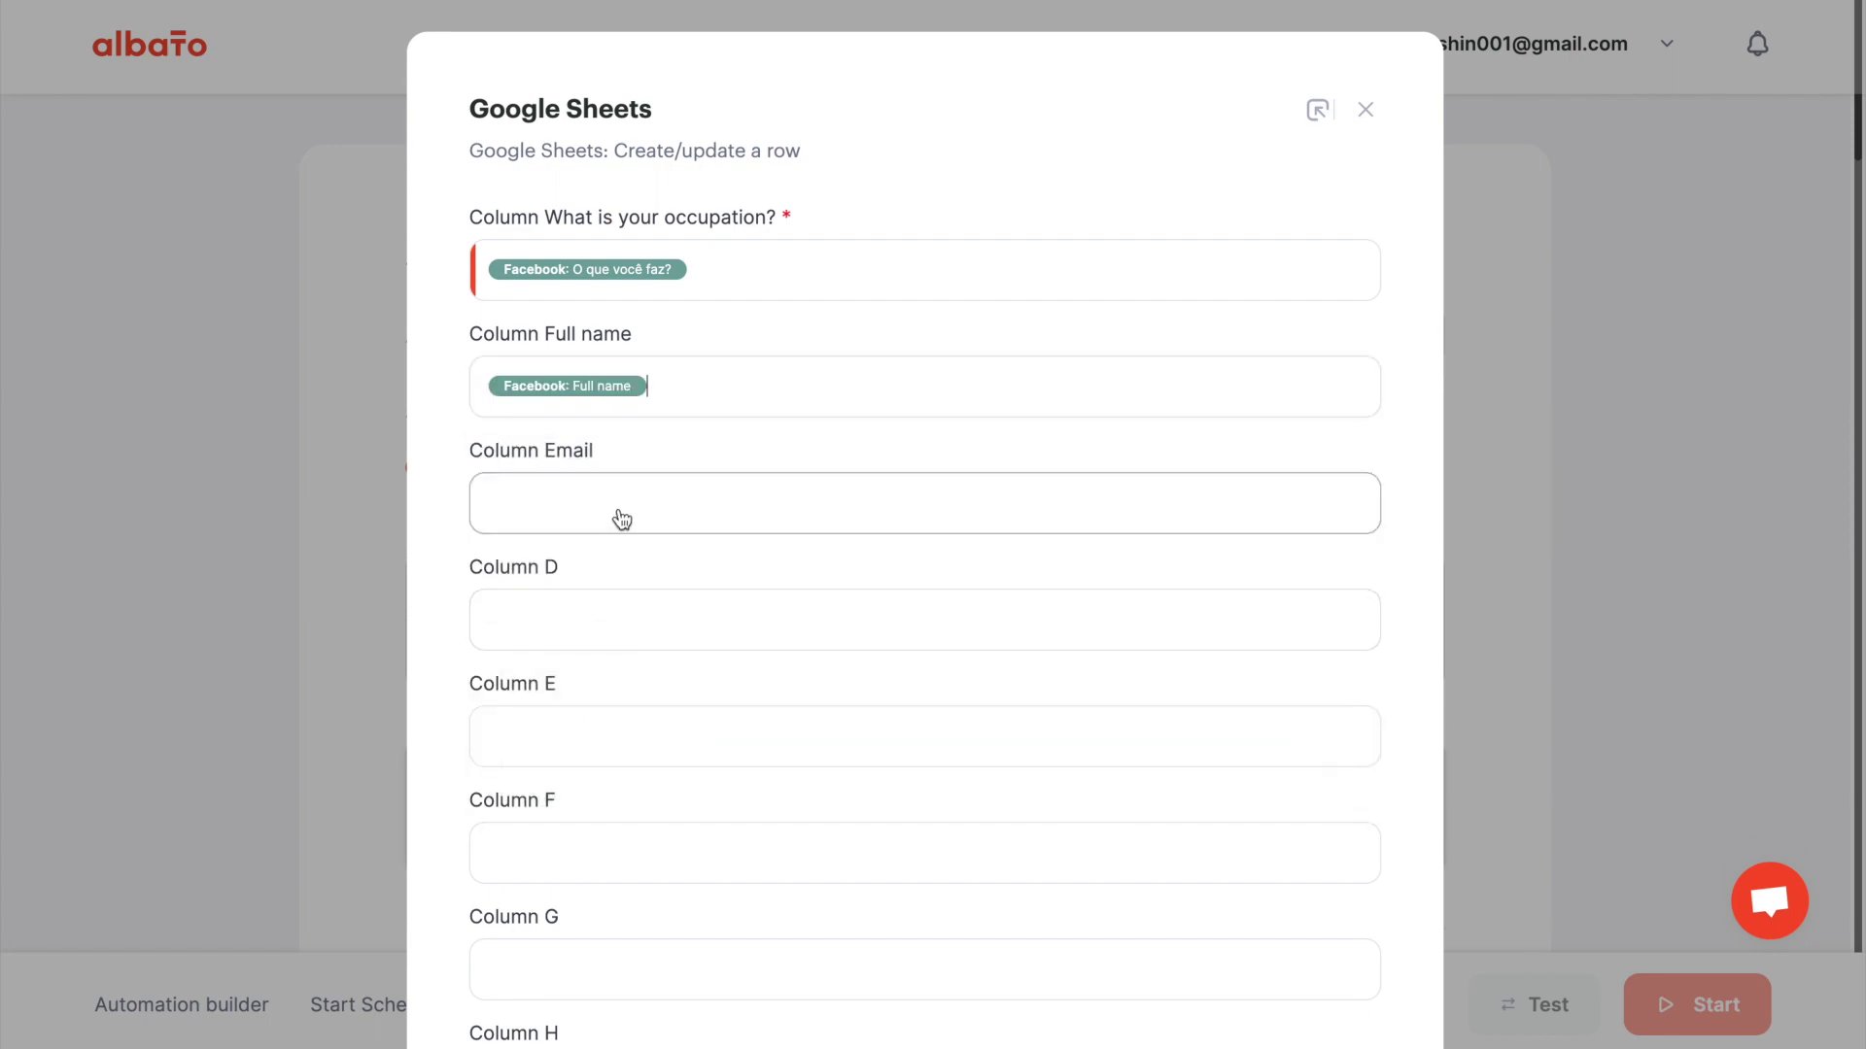
left_click(622, 520)
left_click(637, 667)
scroll(642, 778, "down", 5)
left_click(645, 904)
scroll(1011, 595, "down", 10)
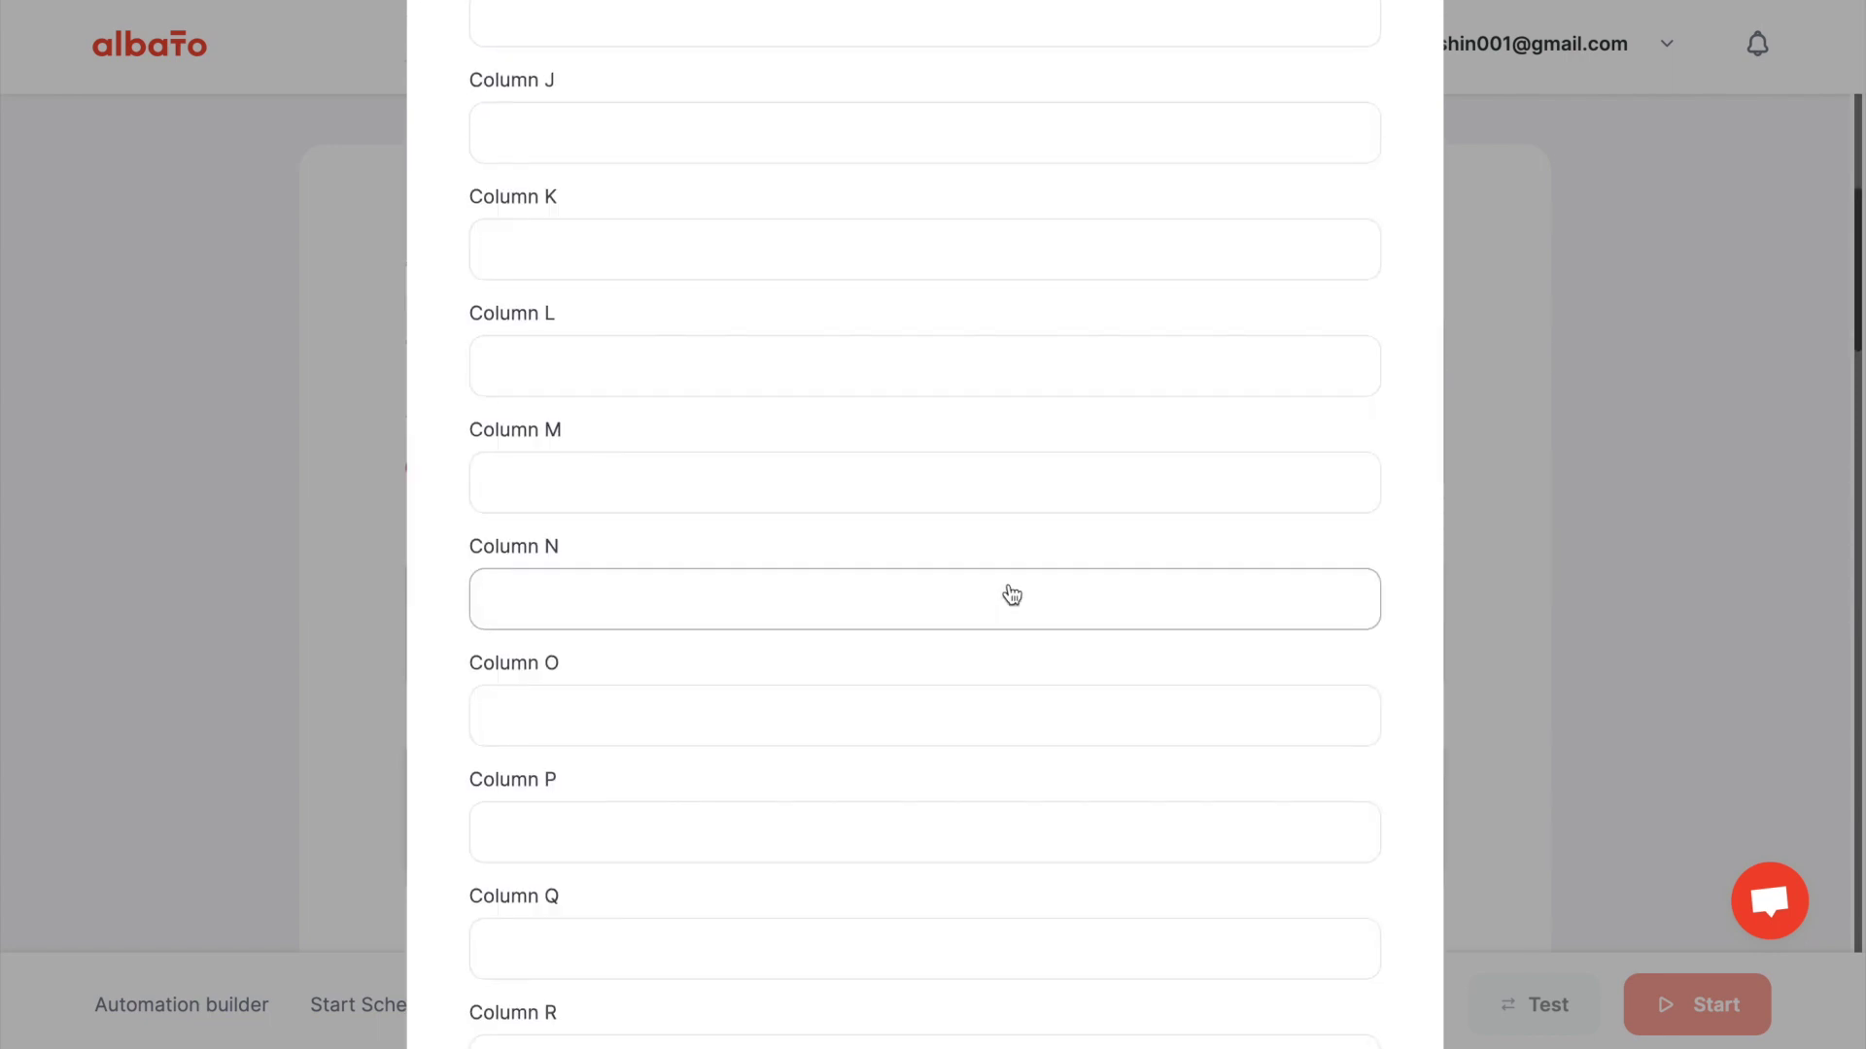
scroll(1012, 595, "down", 10)
left_click(1339, 930)
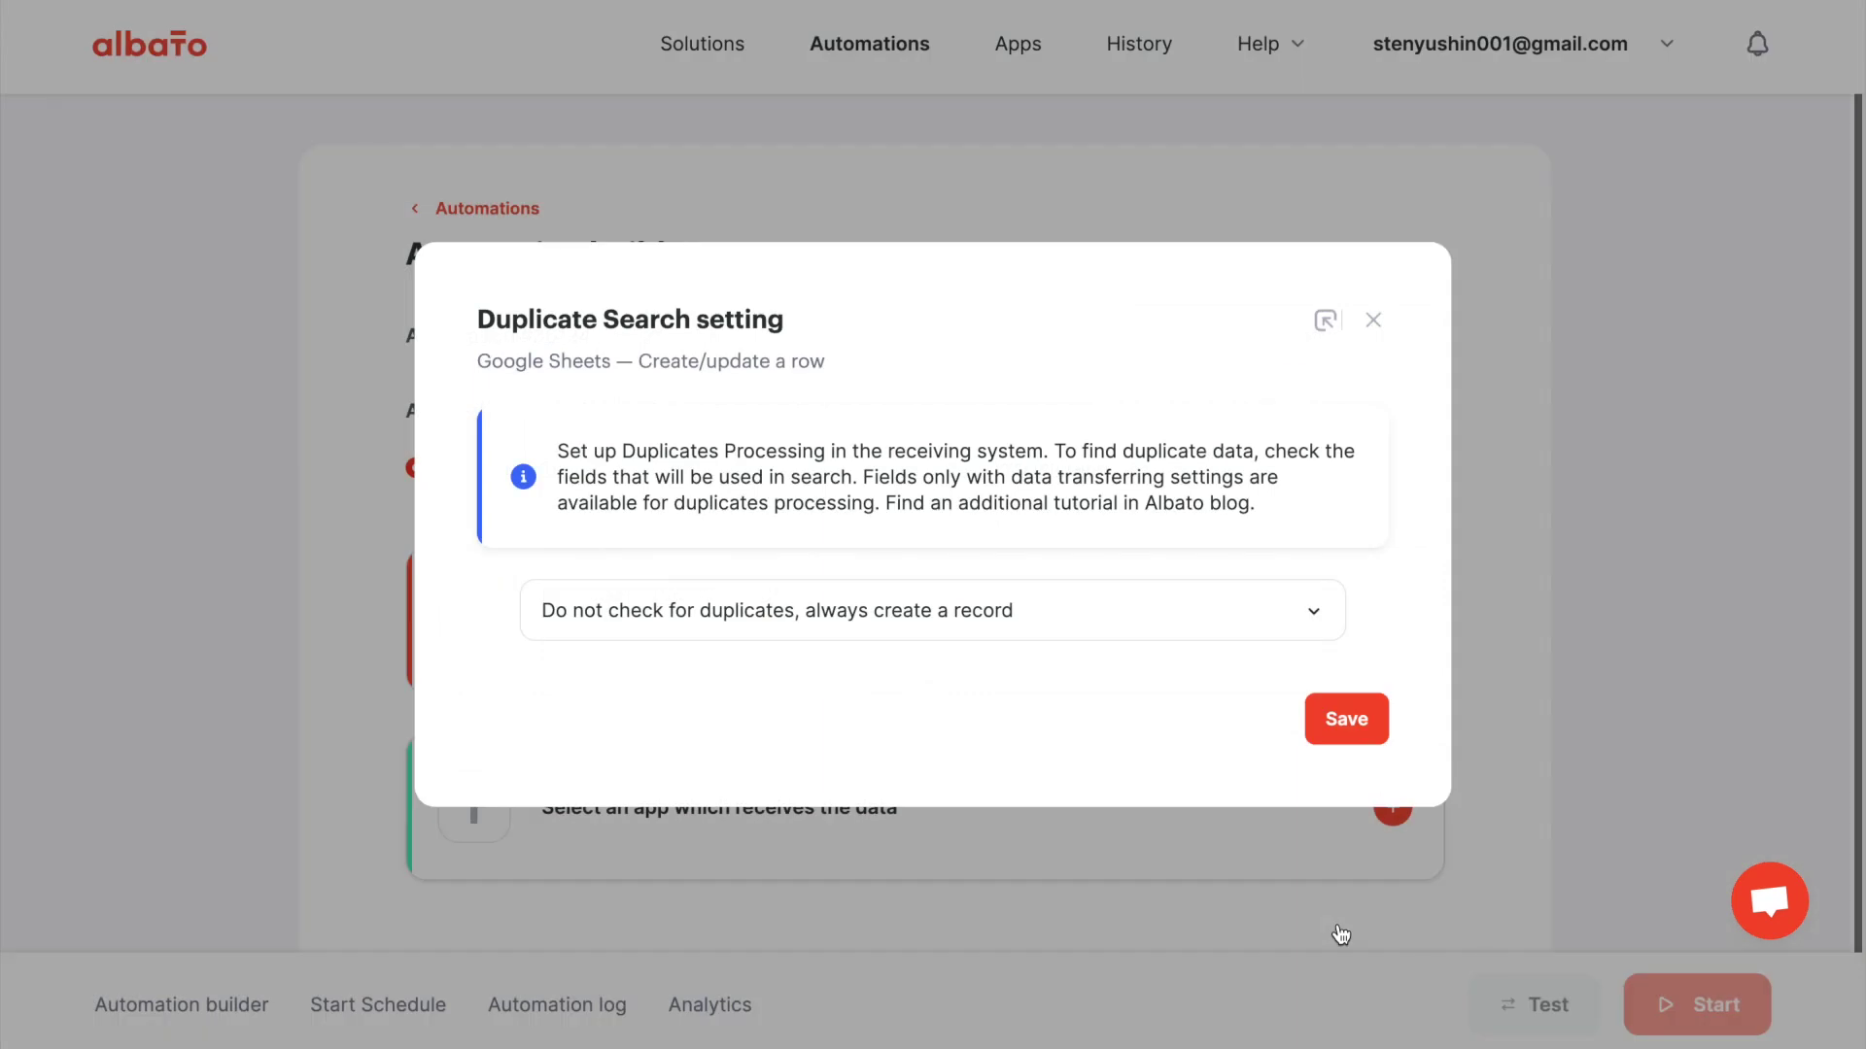
- Keep 'Do not check for duplicates' so every lead creates a new row, and save
left_click(1117, 620)
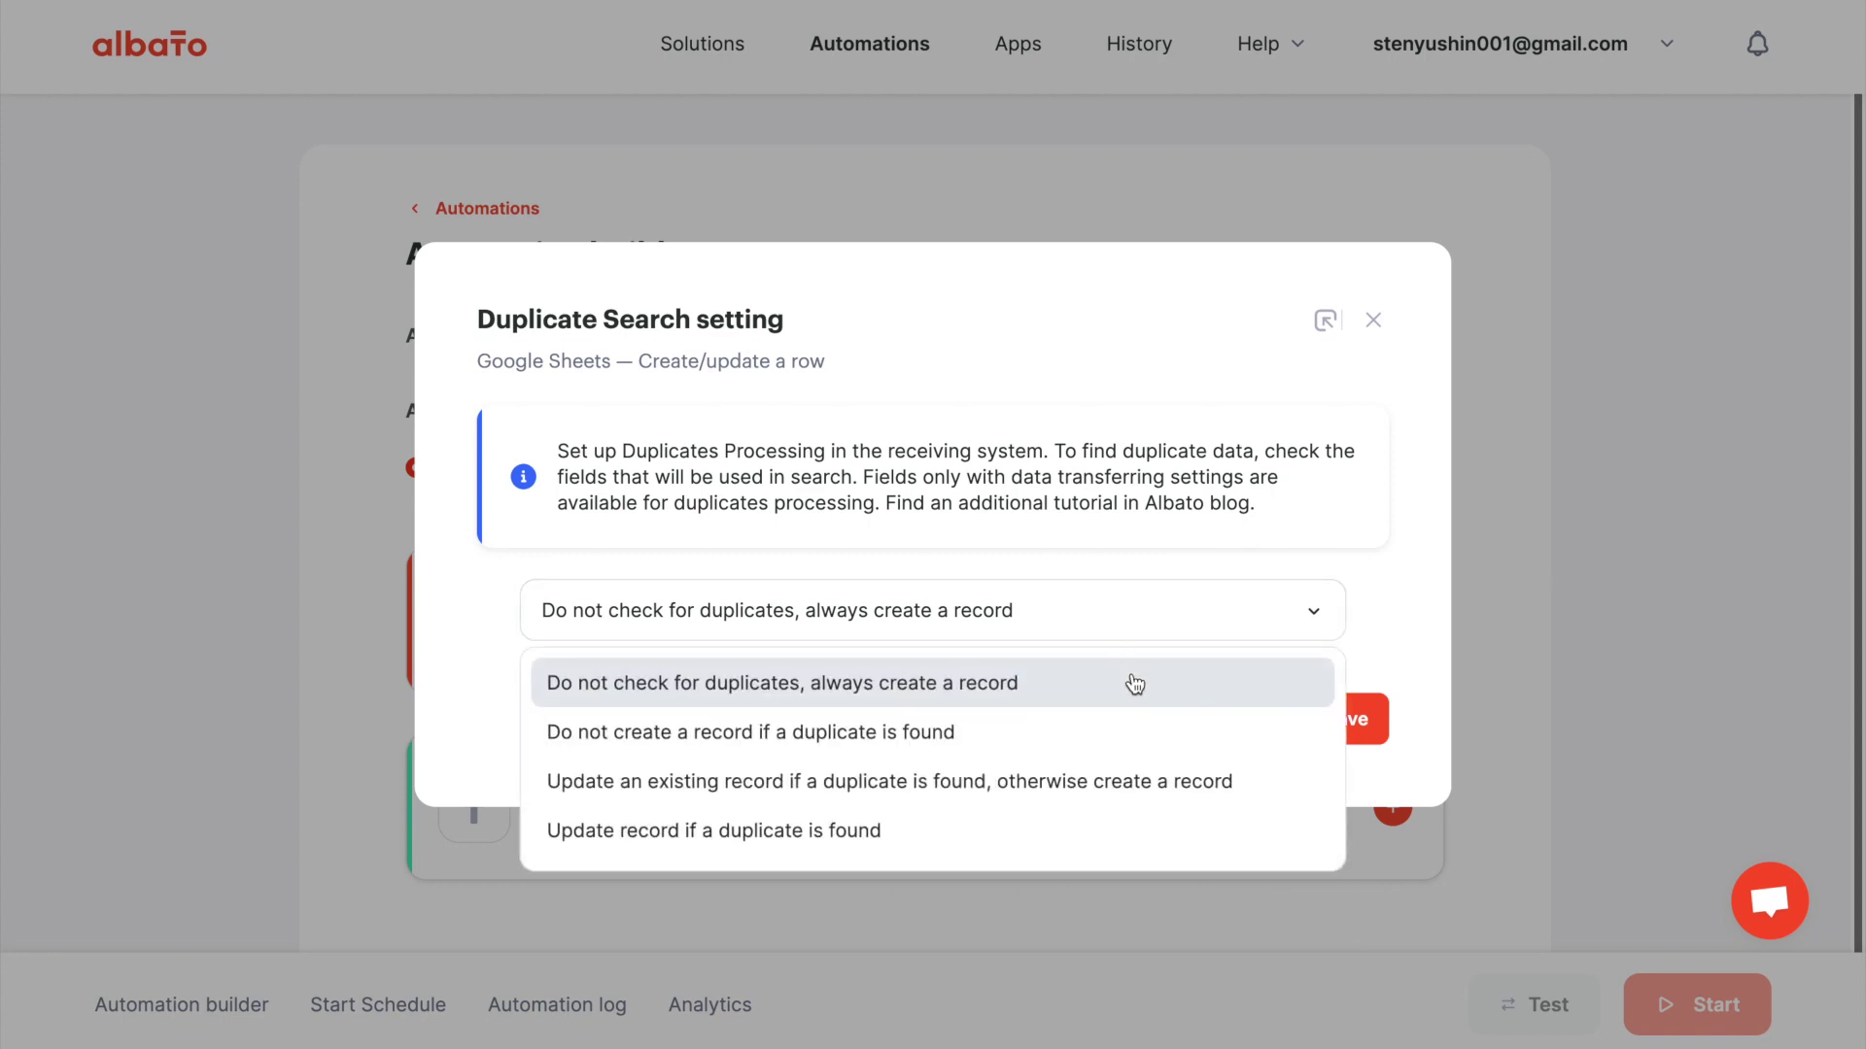
left_click(1137, 685)
left_click(1321, 721)
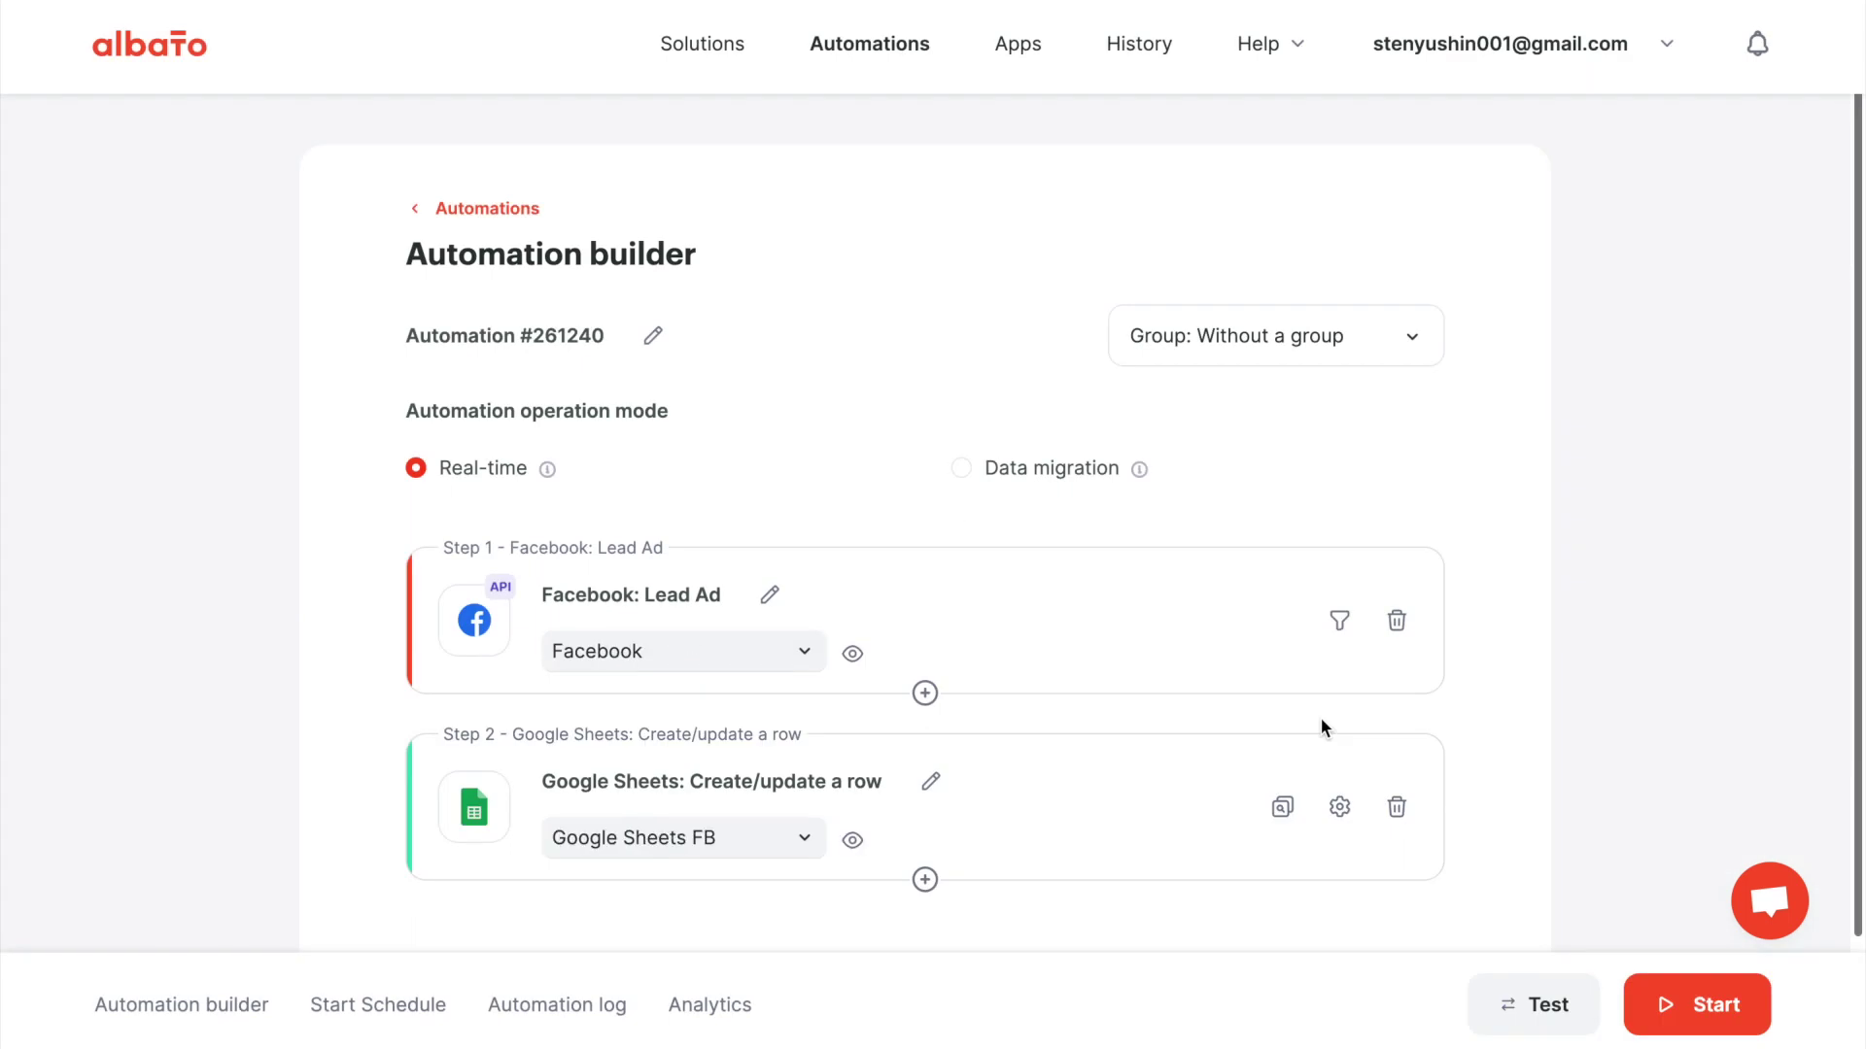
scroll(1320, 719, "down", 2)
scroll(1321, 719, "down", 1)
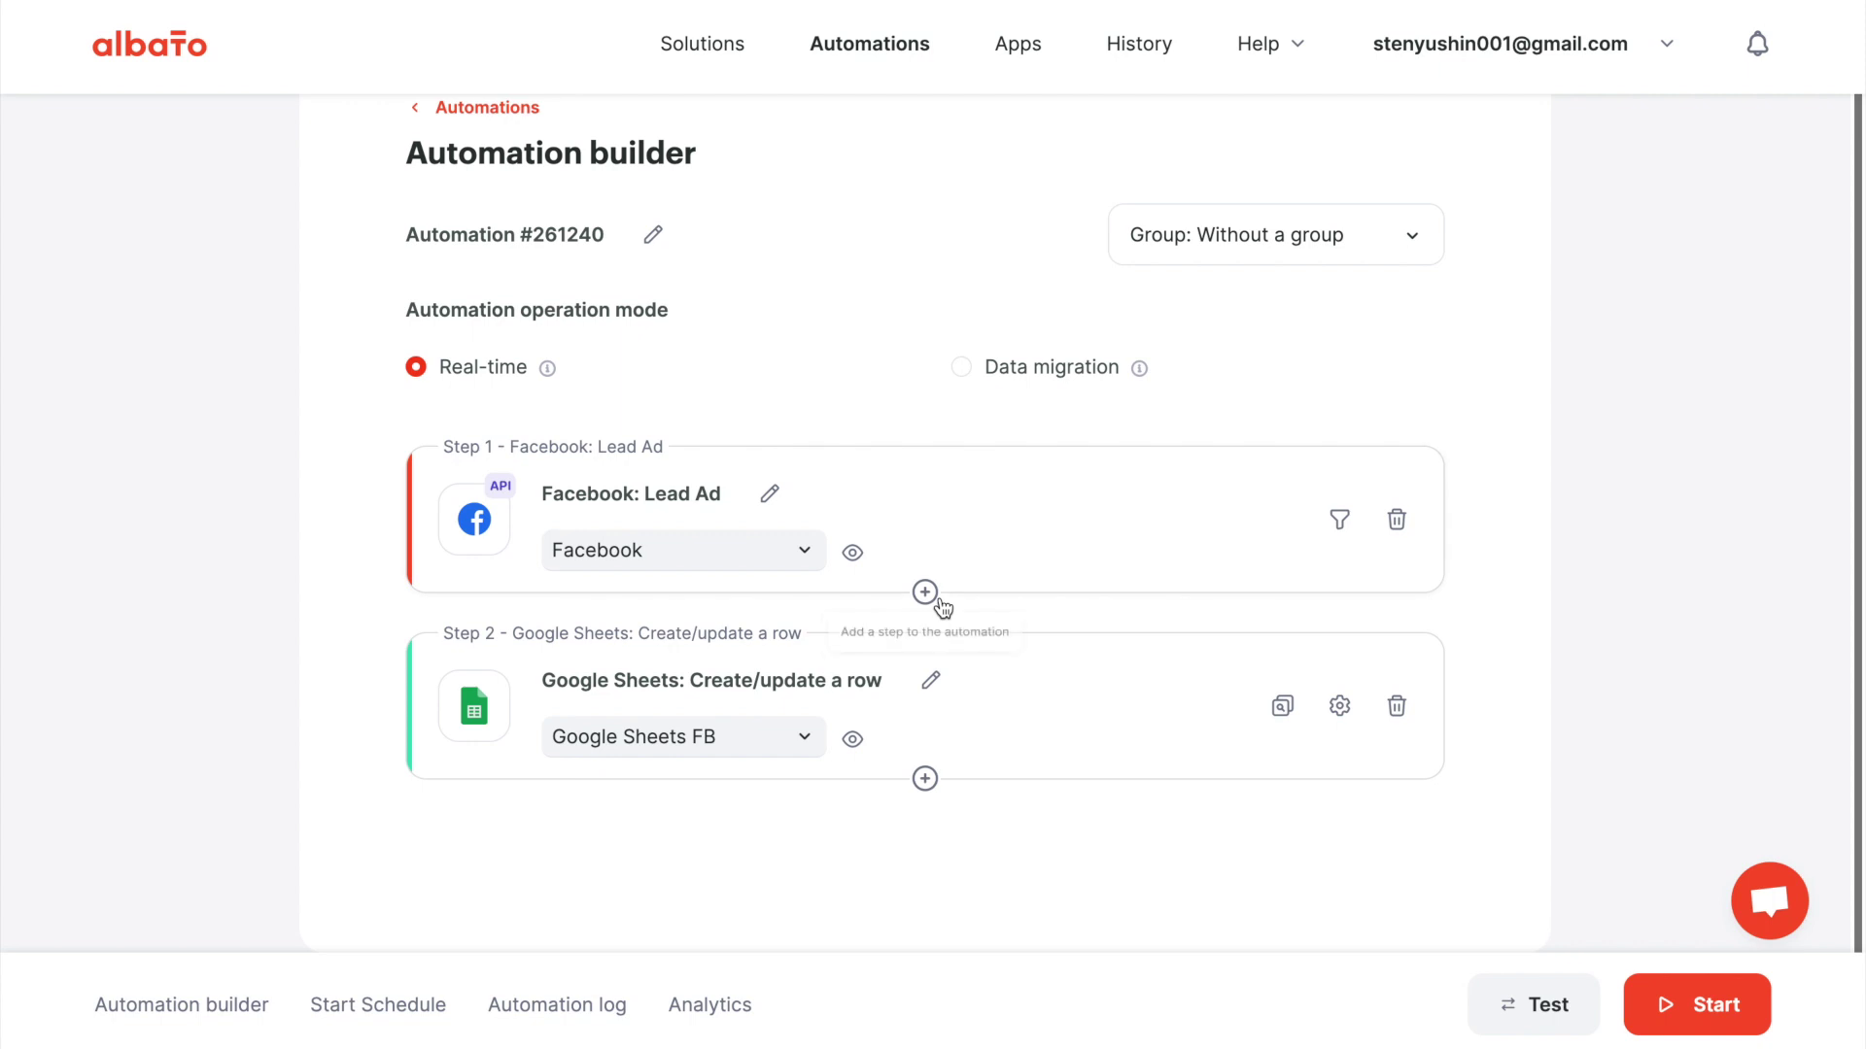
mouse_move(924, 691)
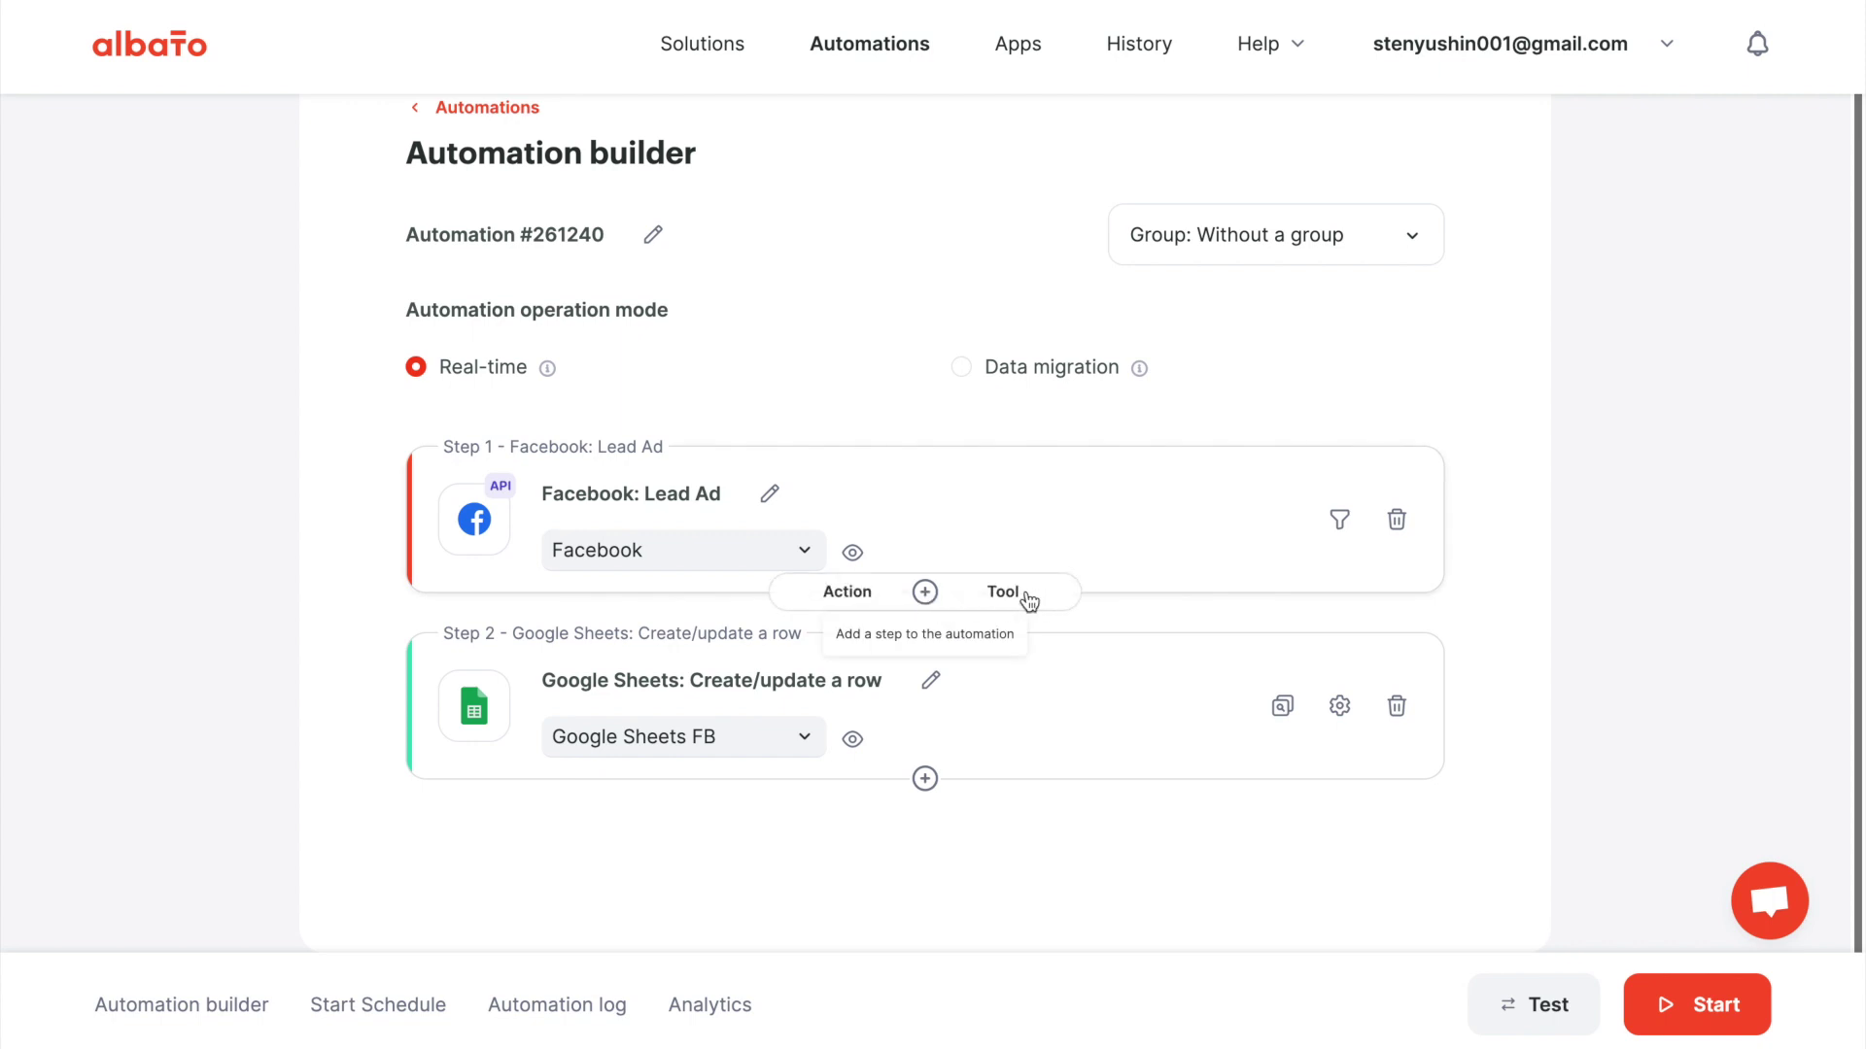
left_click(1010, 593)
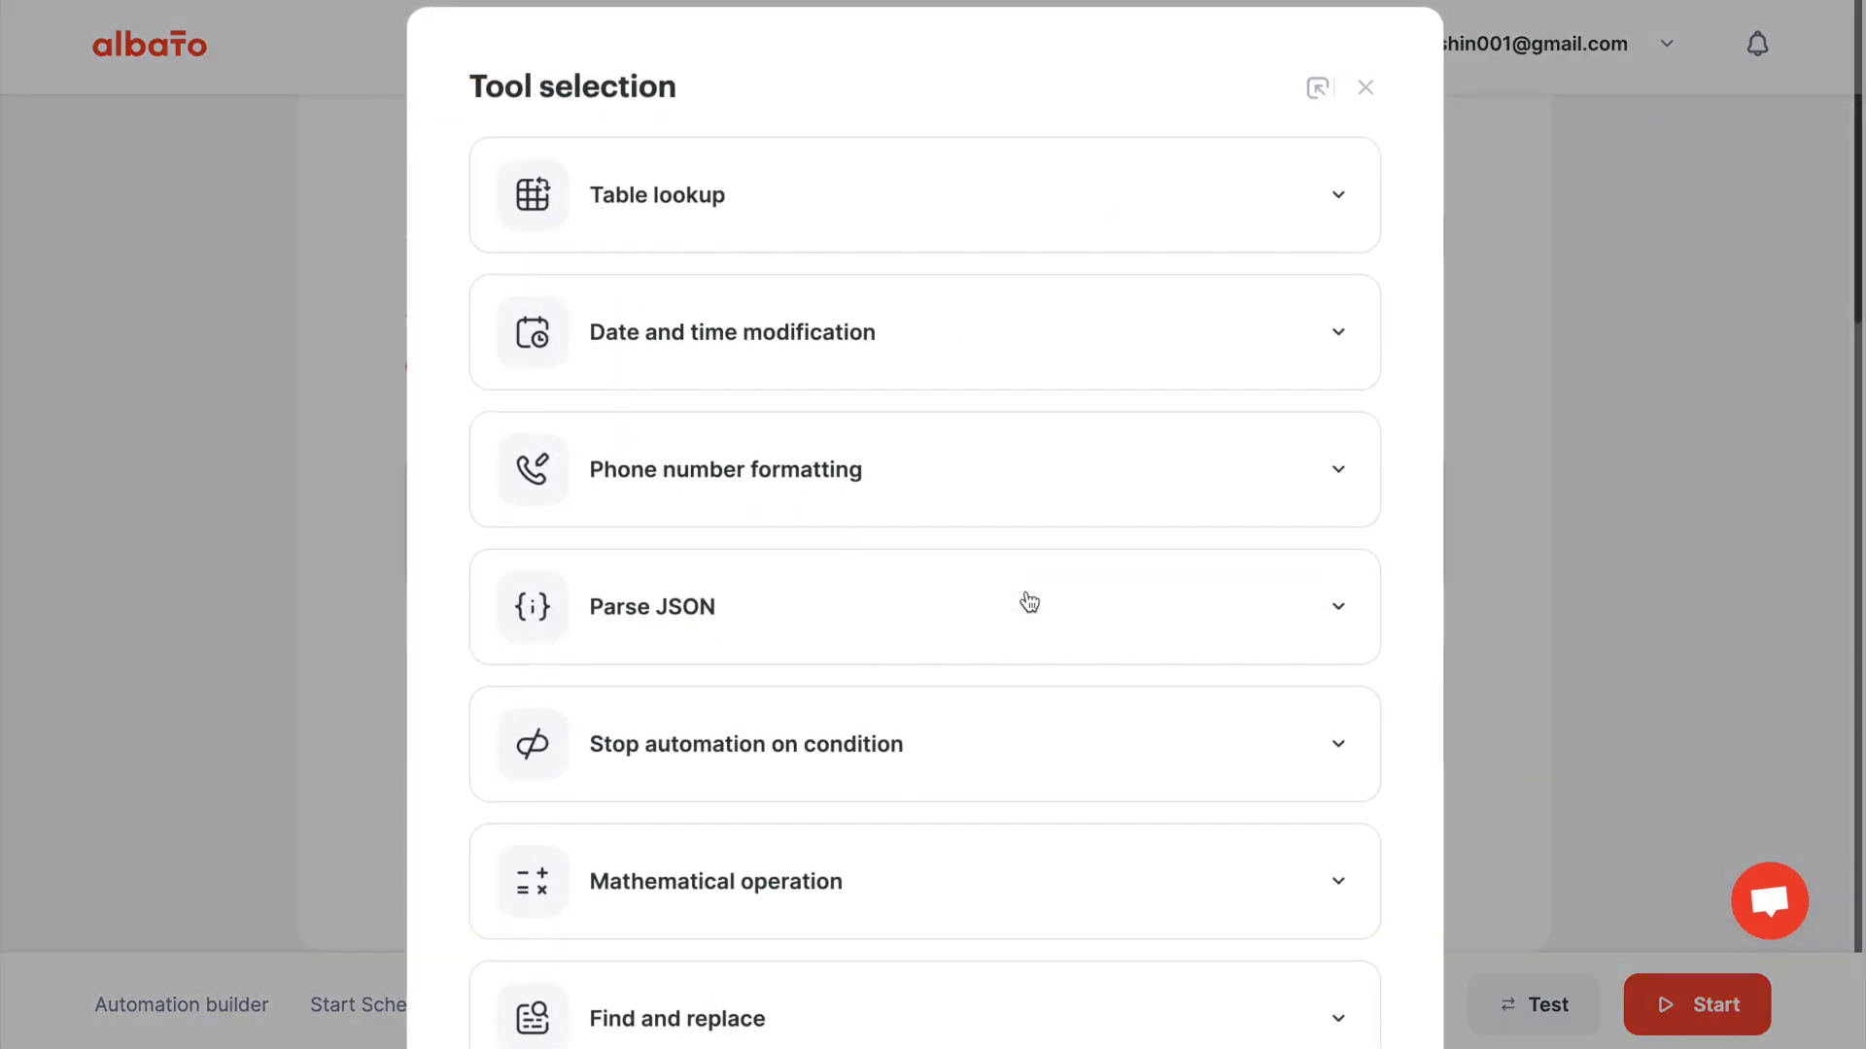
left_click(969, 189)
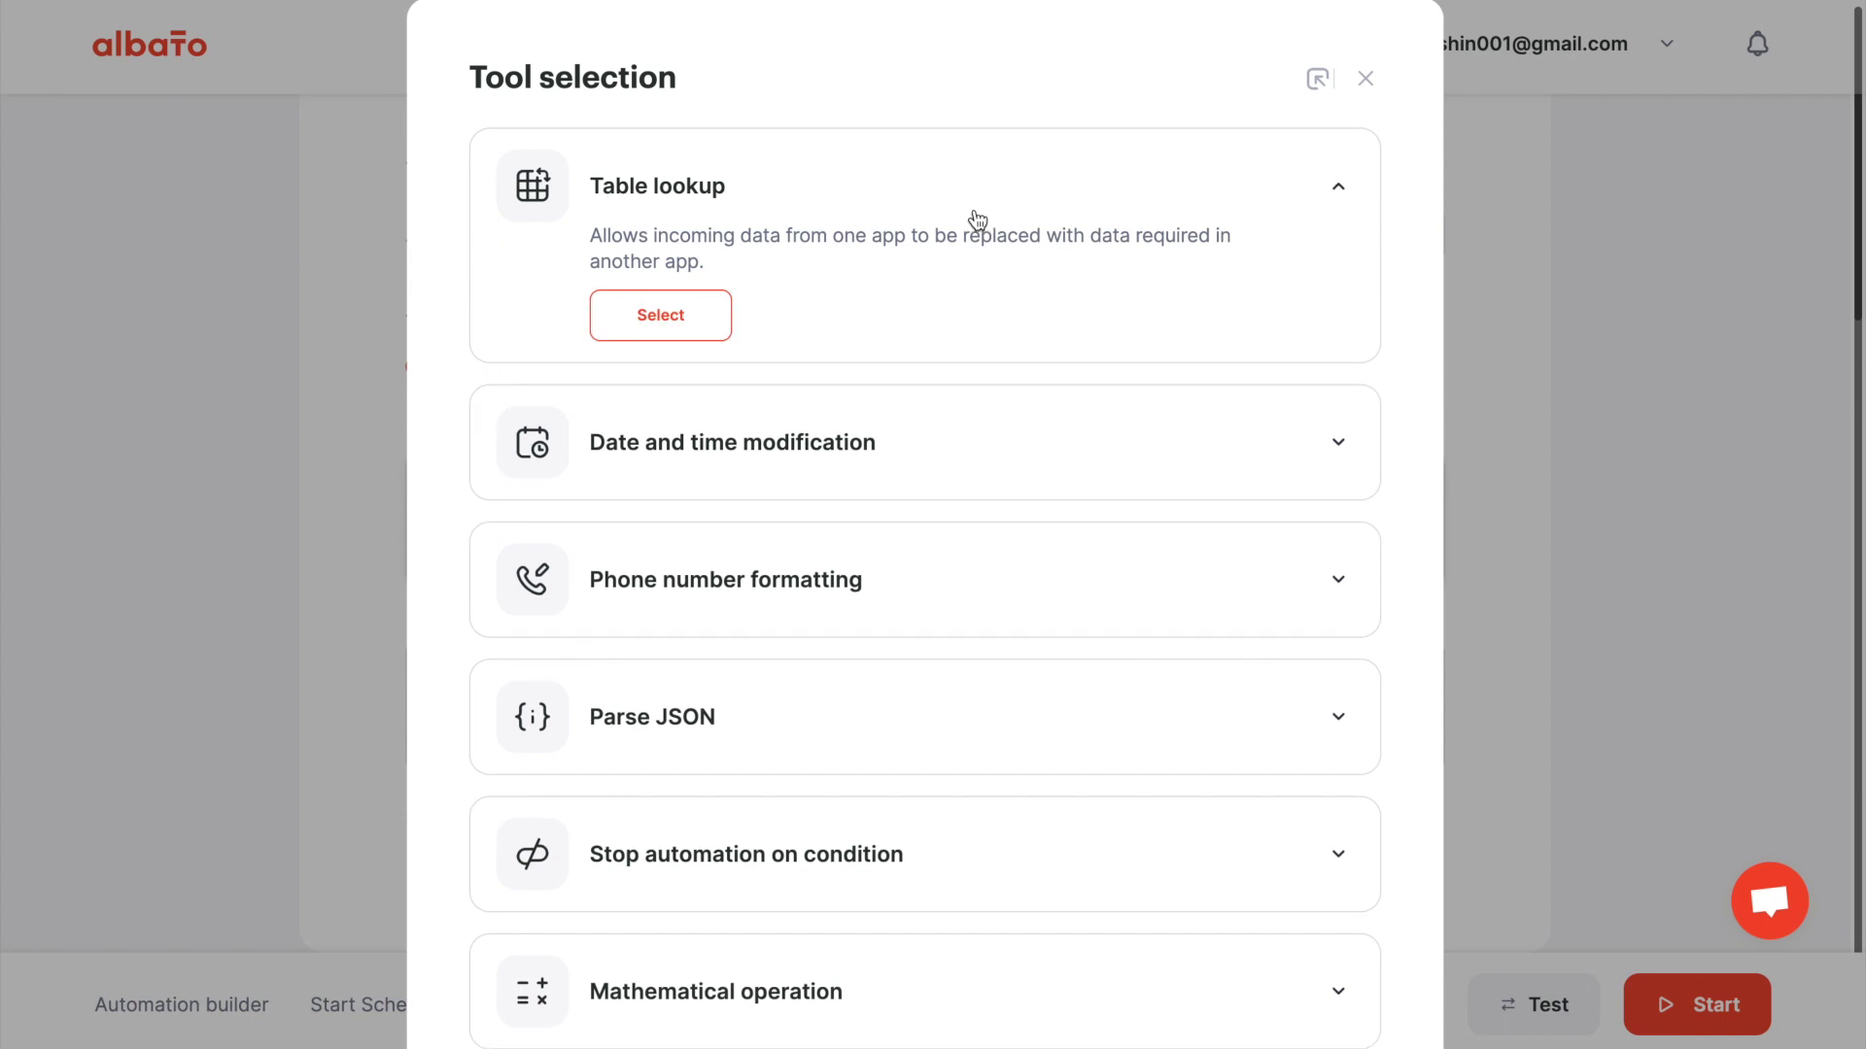
left_click(982, 184)
scroll(983, 337, "down", 2)
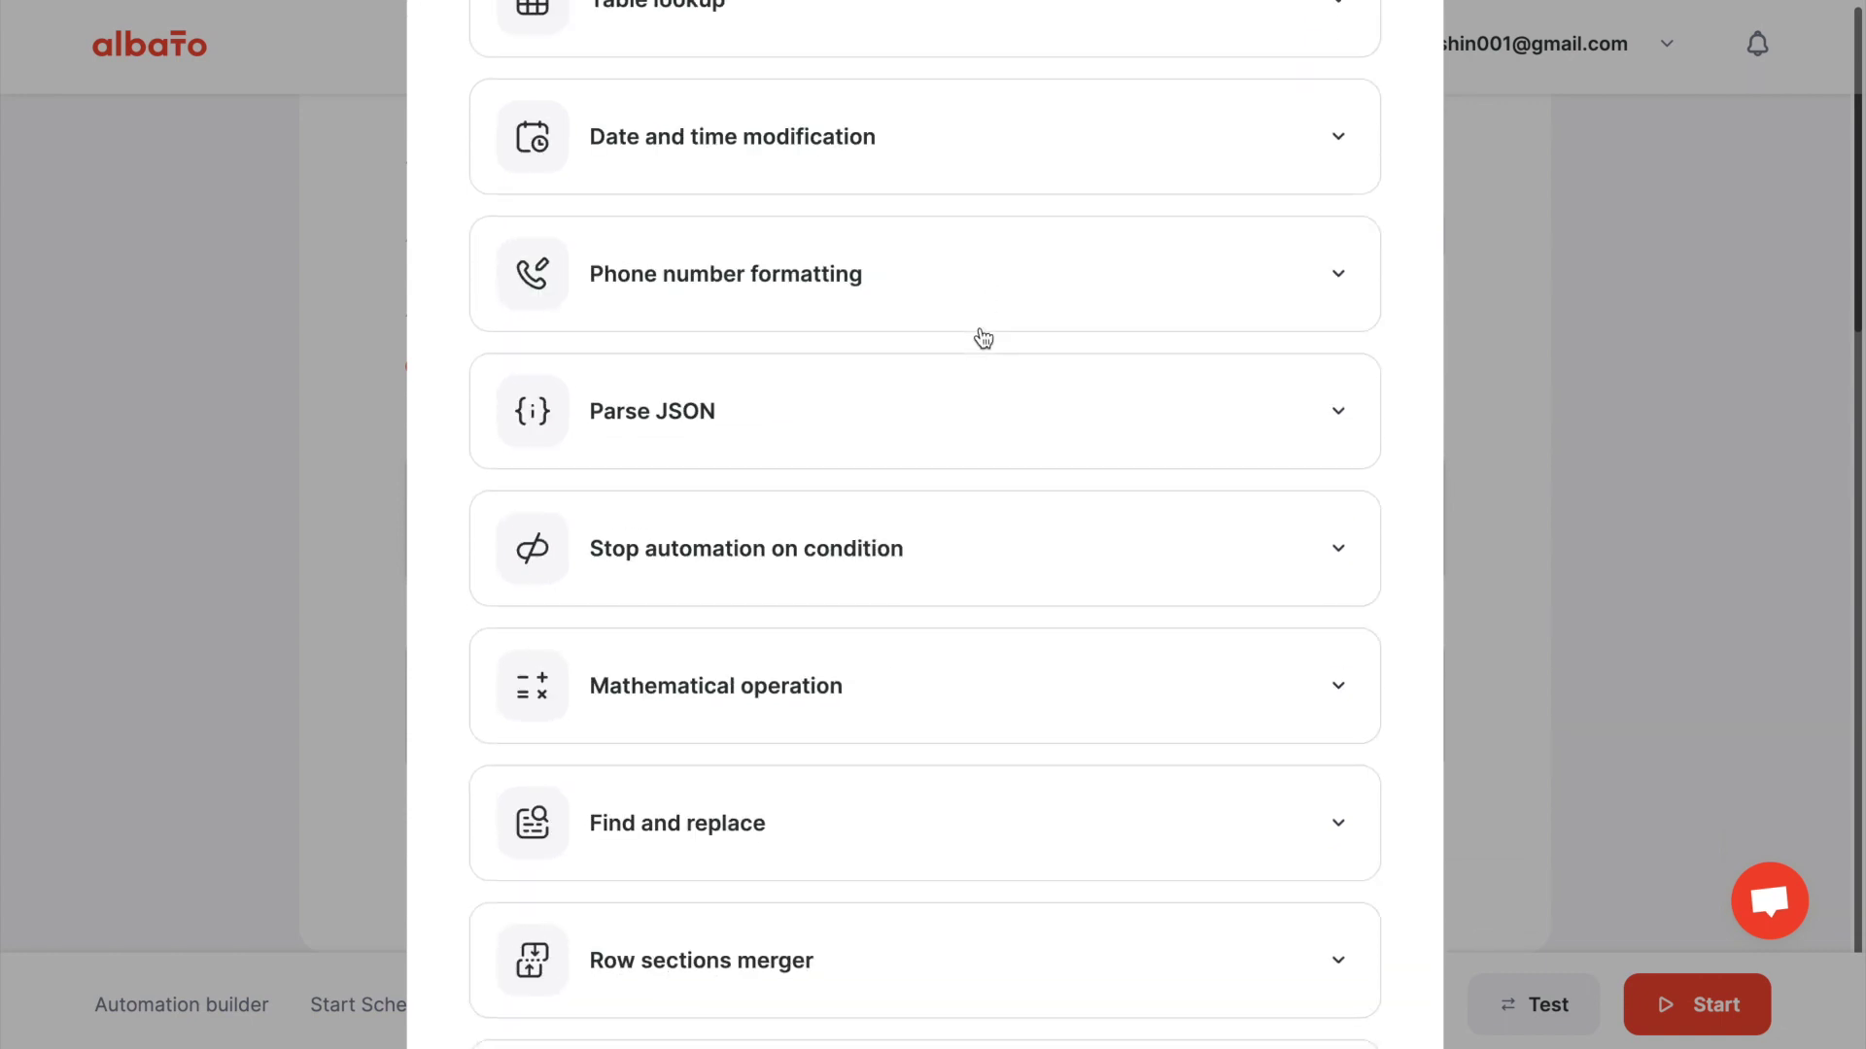
scroll(983, 337, "down", 2)
scroll(984, 337, "up", 5)
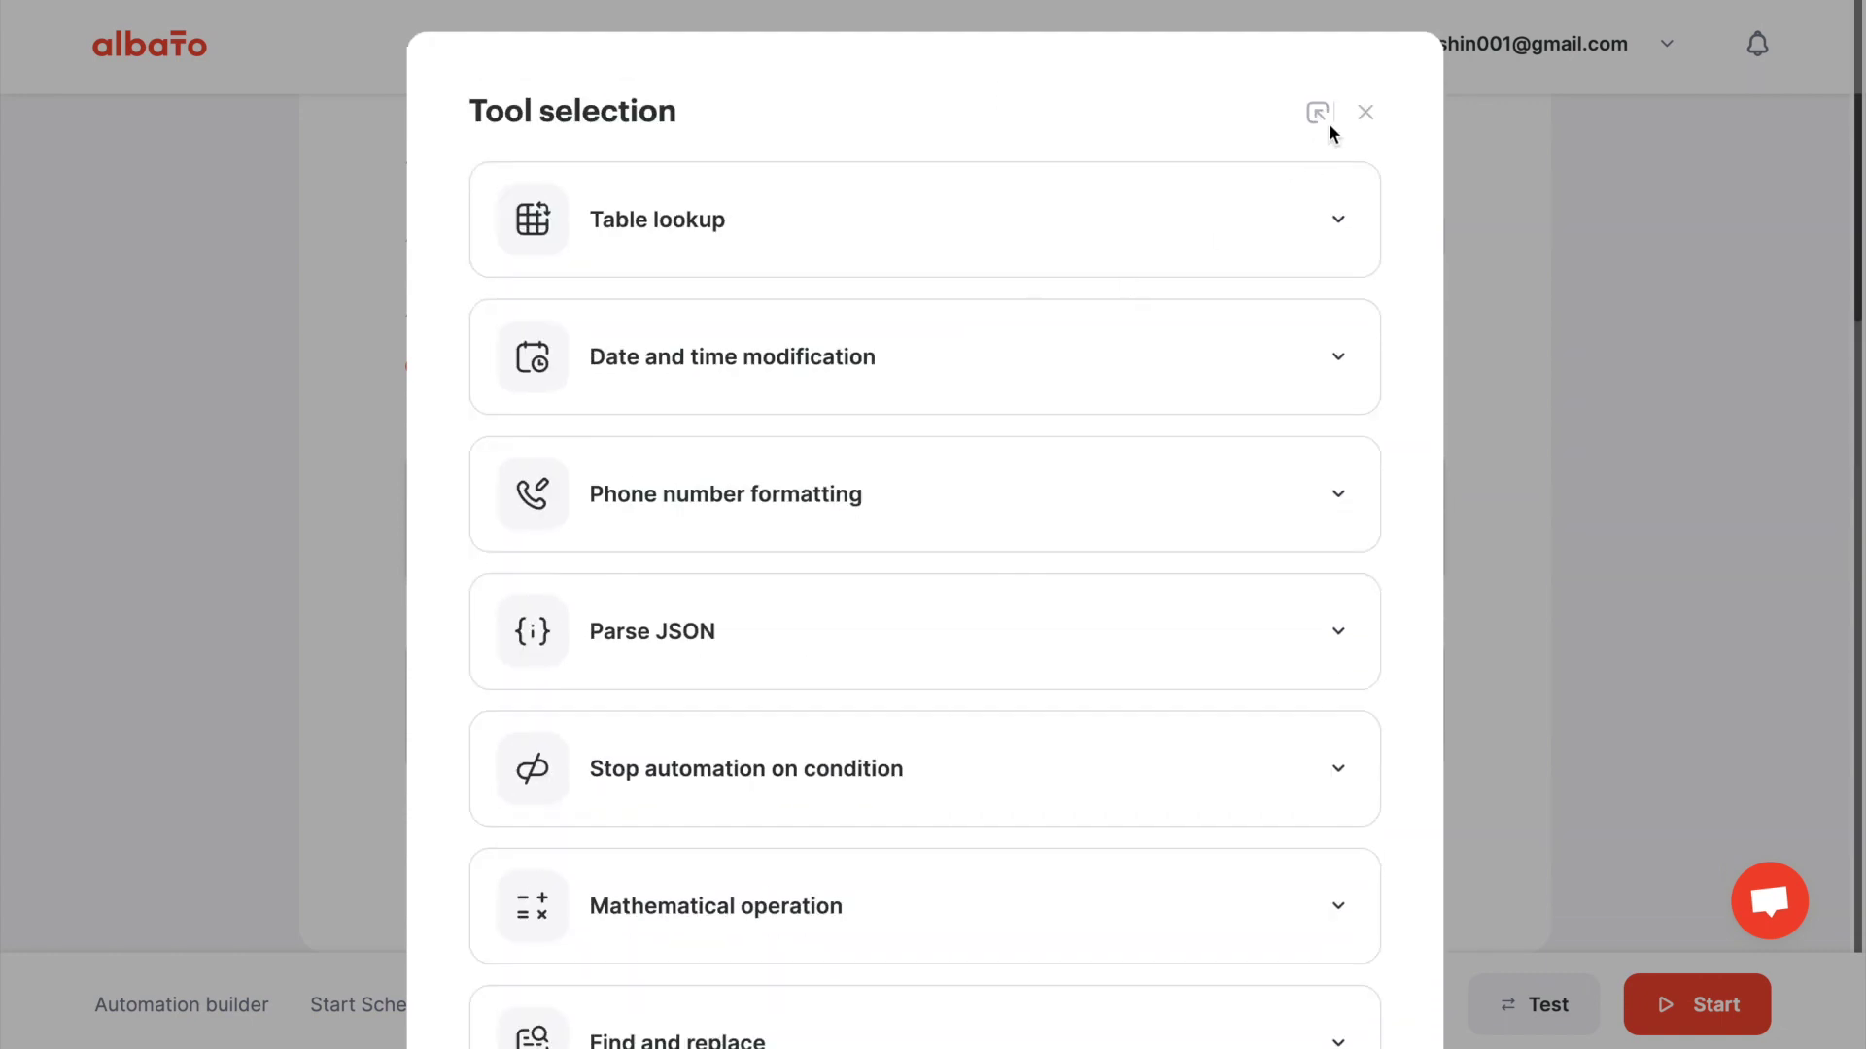
left_click(1365, 113)
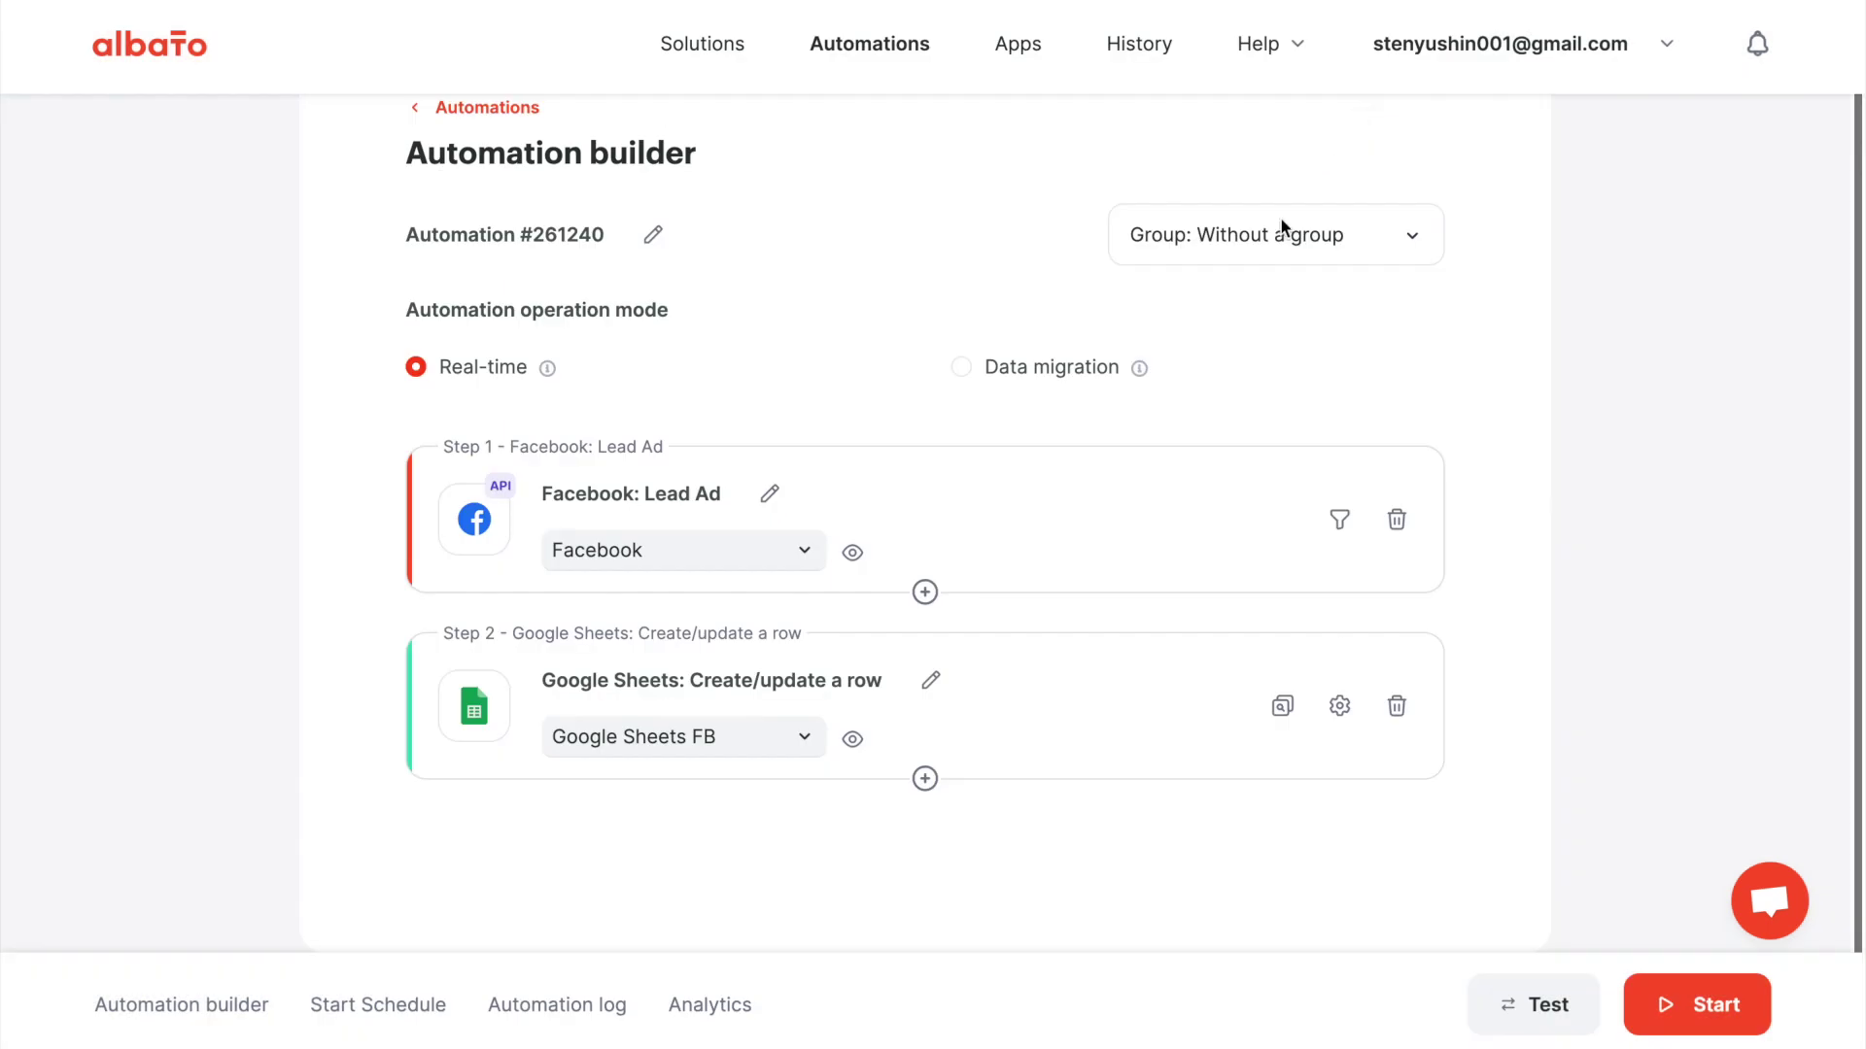
left_click(1673, 1018)
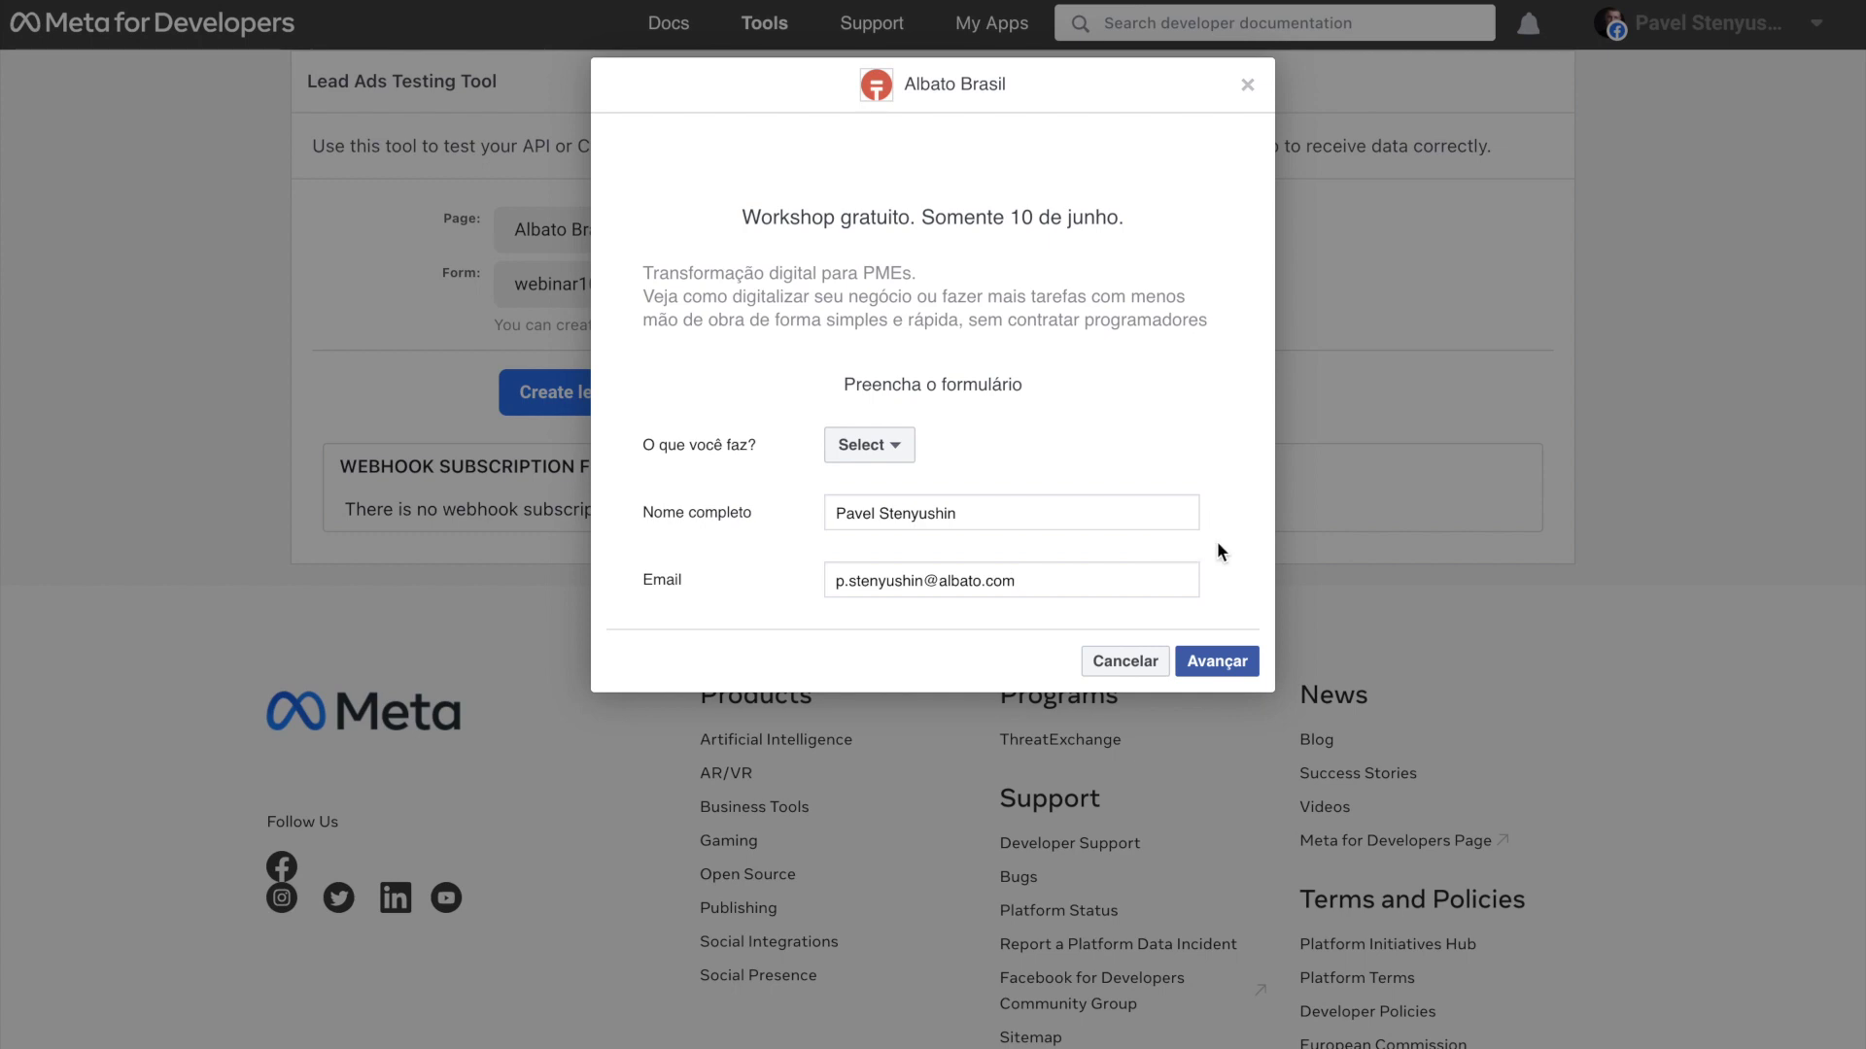
- Answer 'Quero abrir o negócio próprio' in the test lead form and advance to the next page
left_click(866, 445)
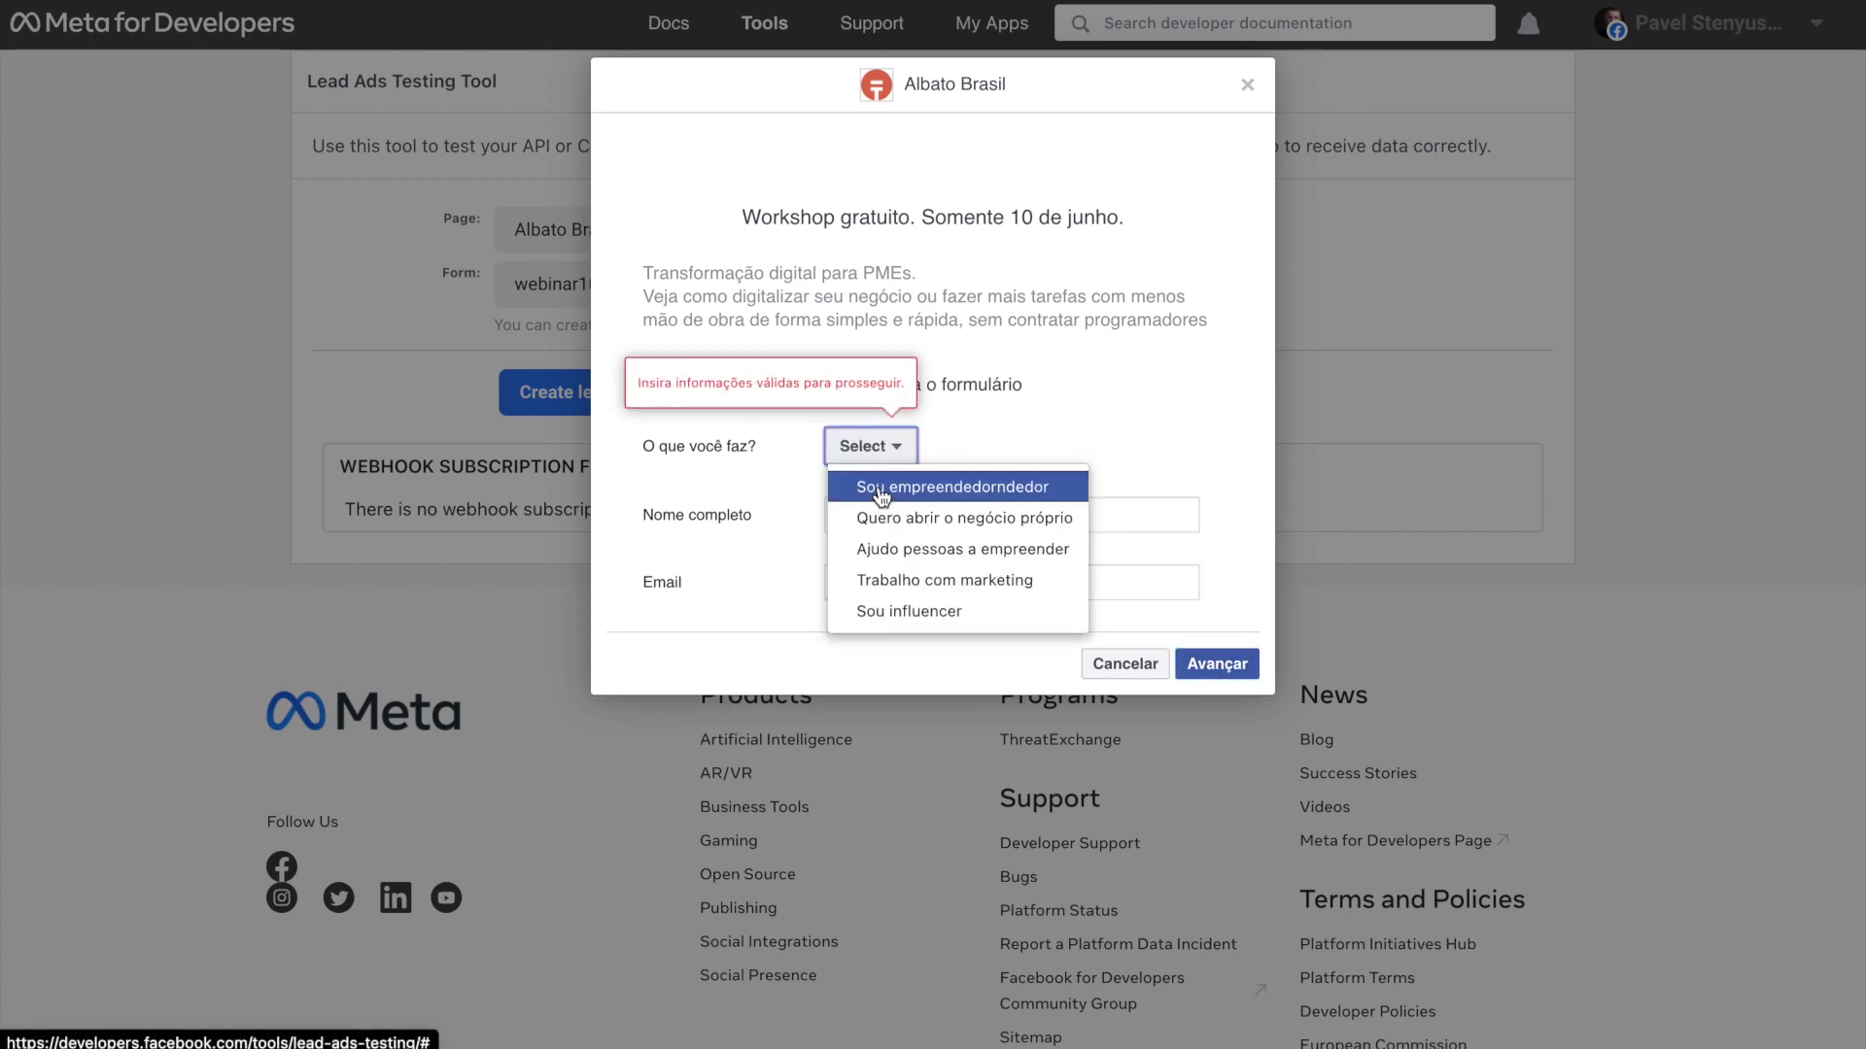
left_click(879, 515)
left_click(1206, 659)
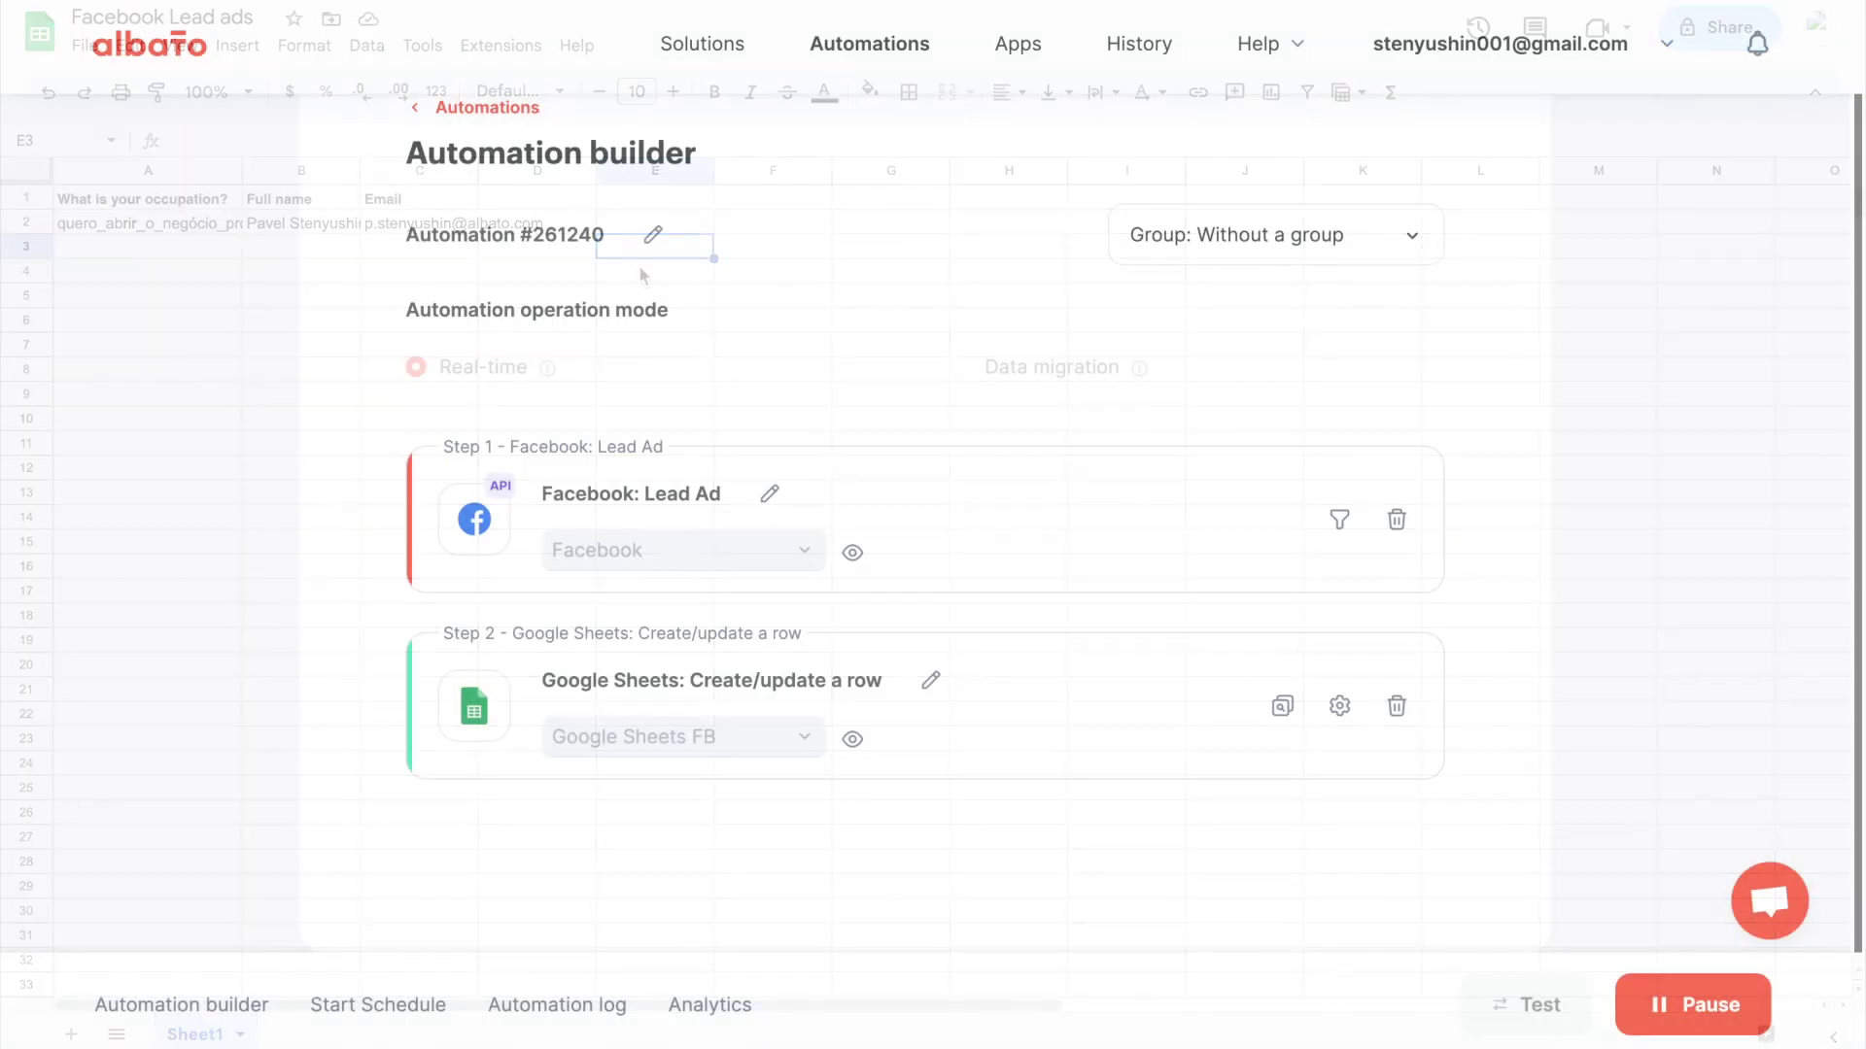
- Check the received lead's request data in the automation log, then return to the Automations list
left_click(530, 1011)
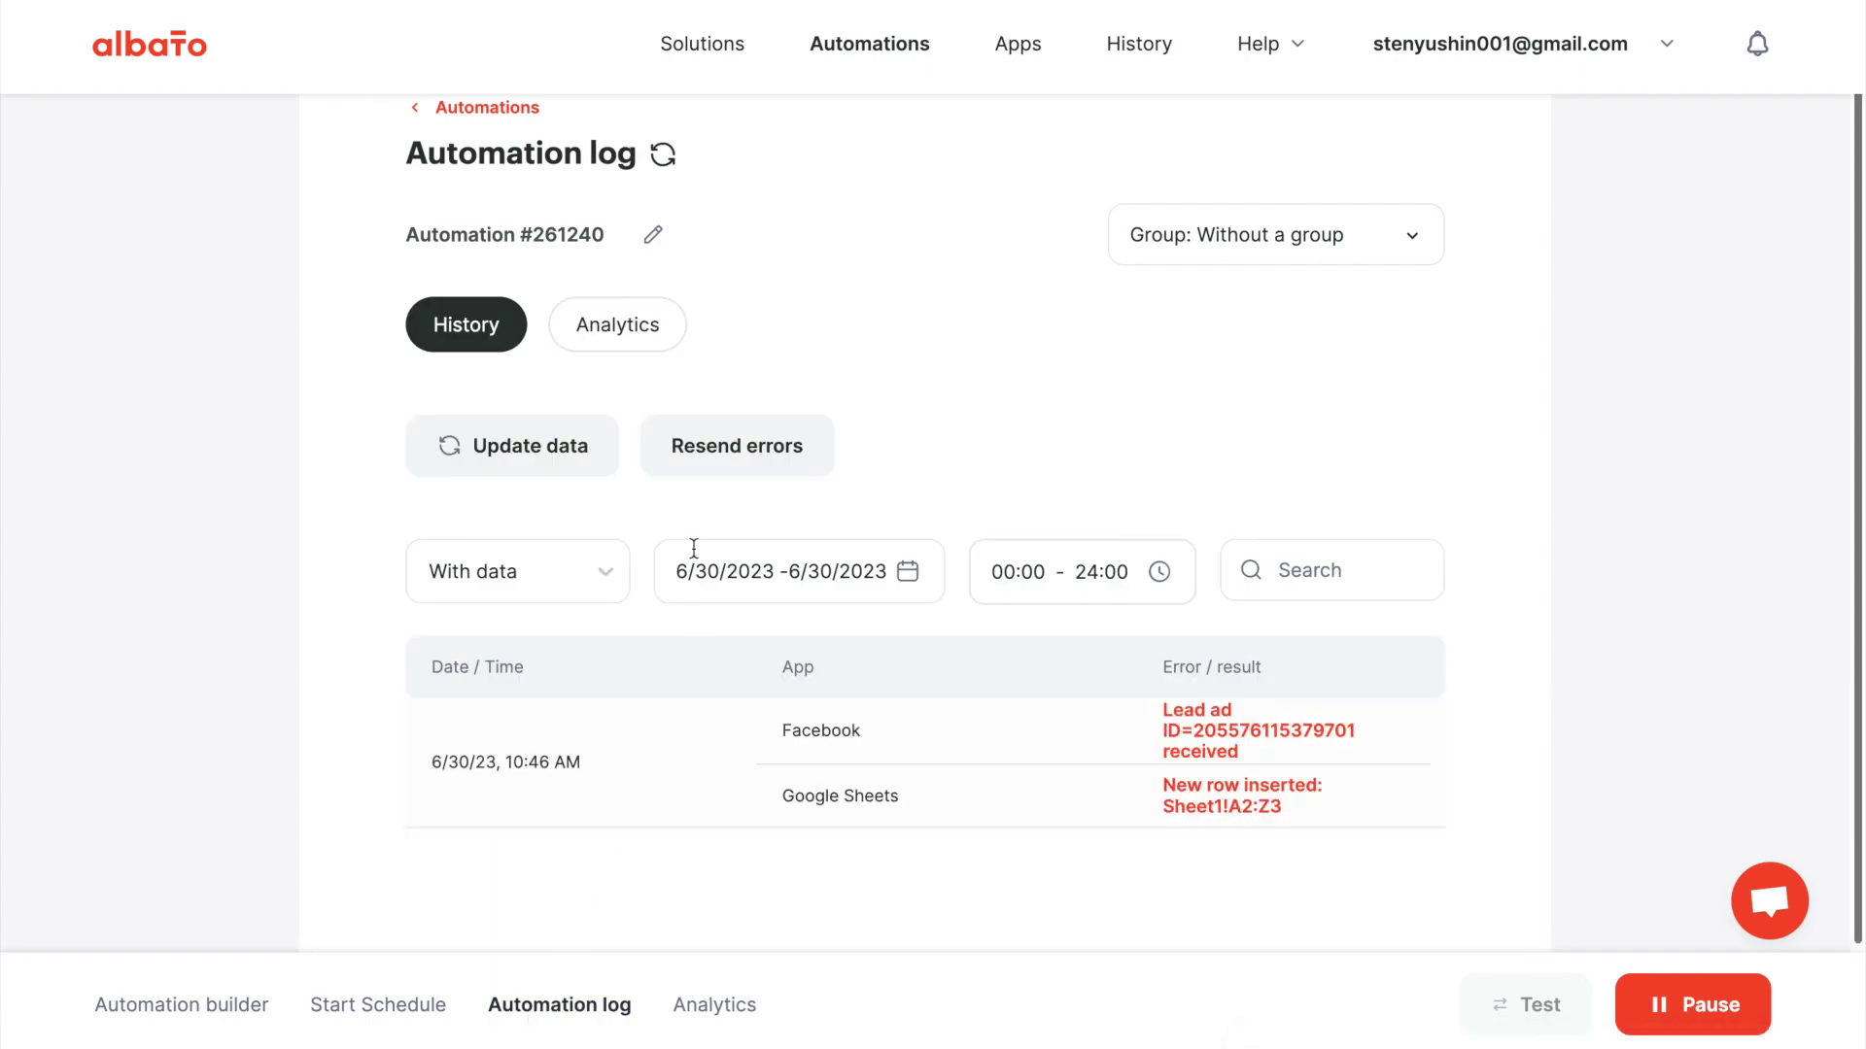
left_click(1236, 729)
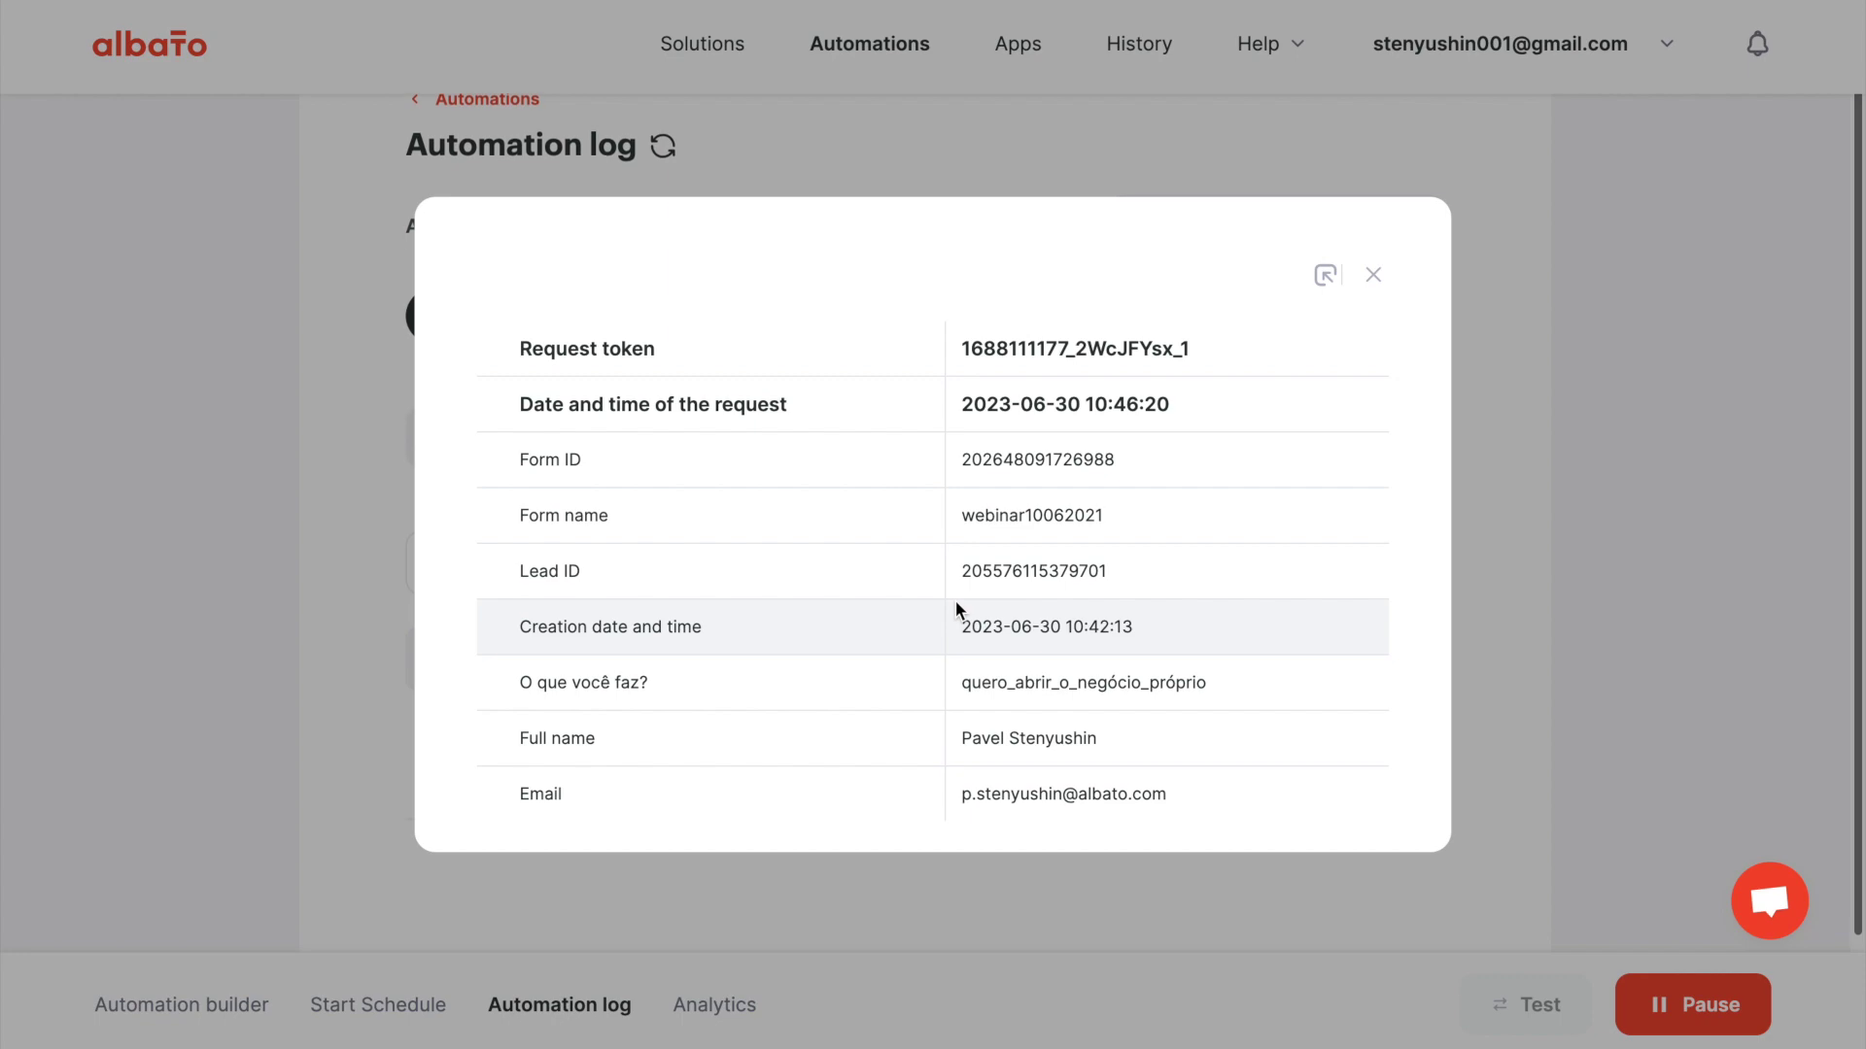
left_click(1373, 276)
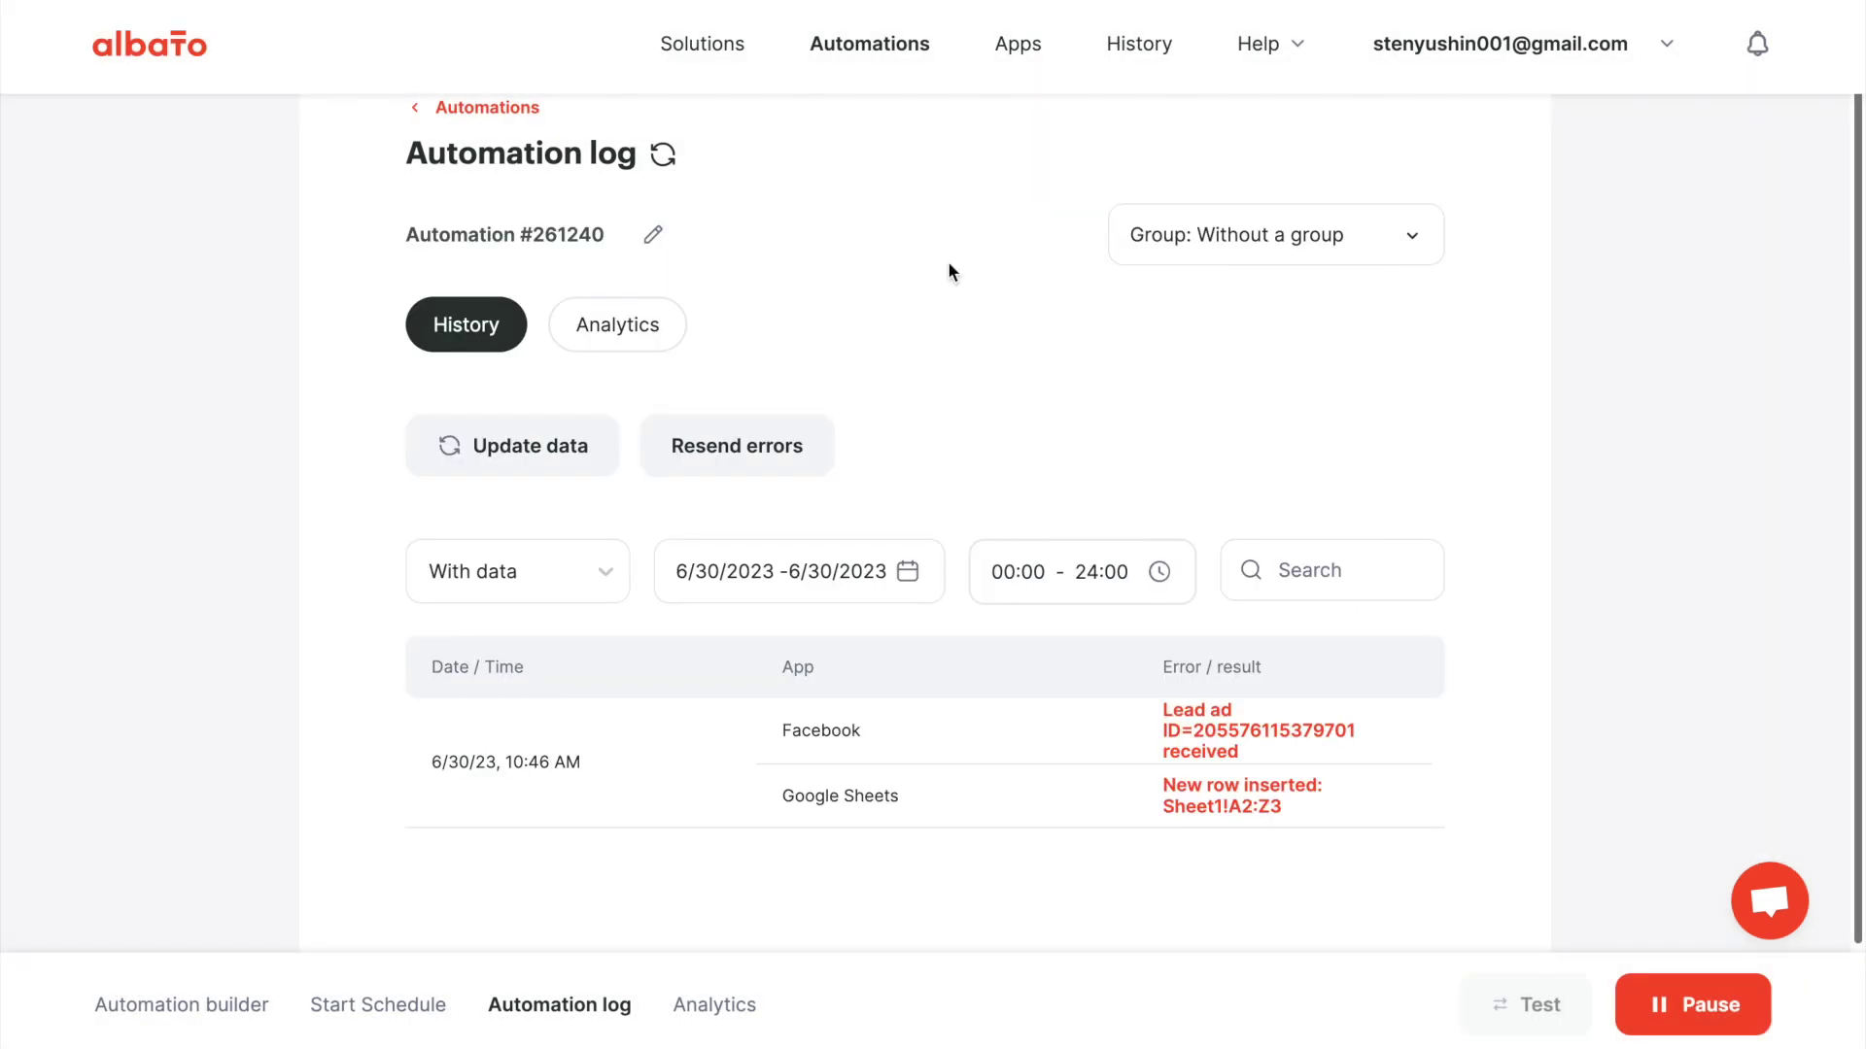
left_click(468, 114)
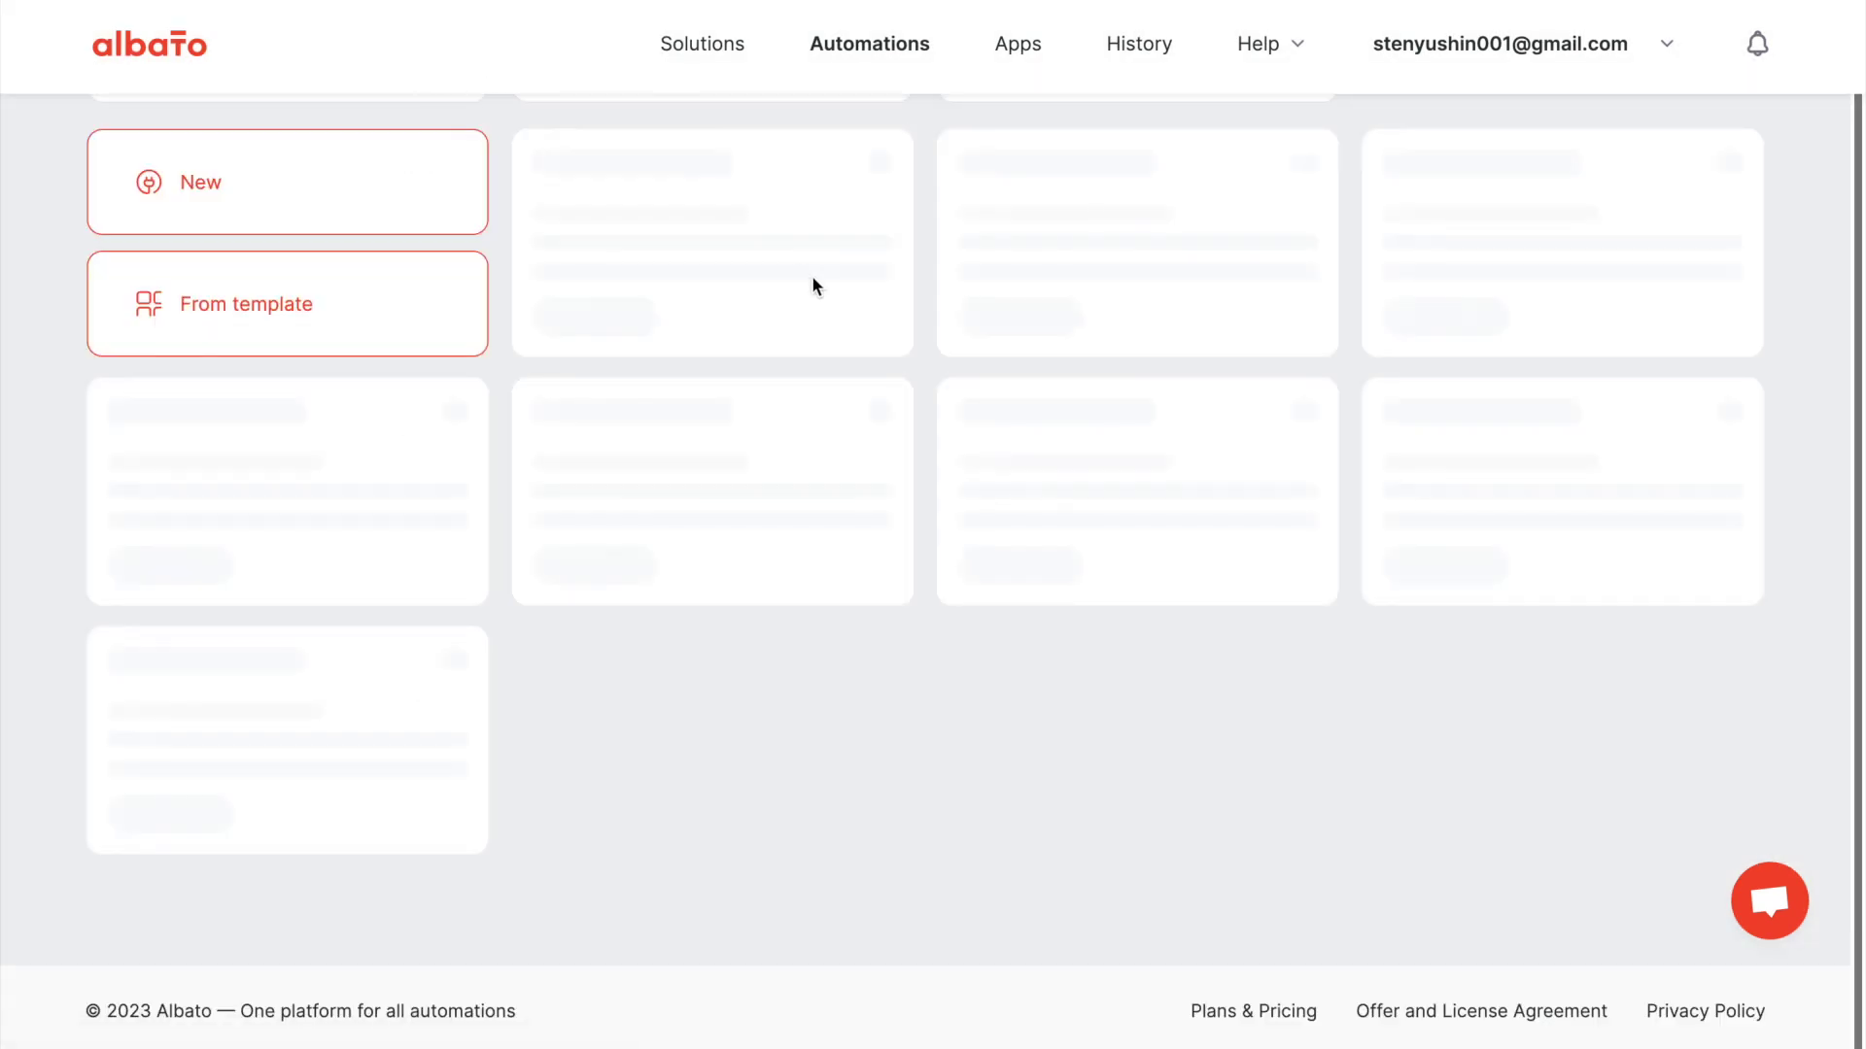